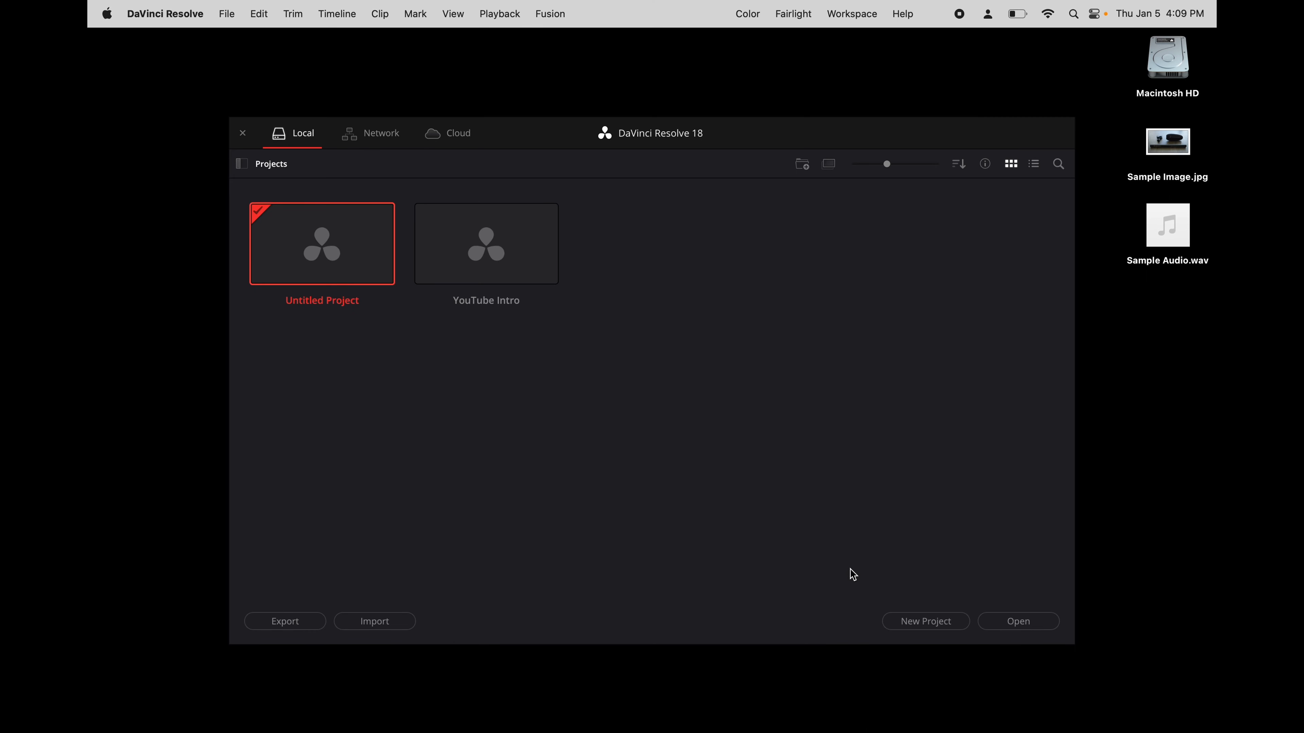
- Create a new project named Sample Video
click(901, 623)
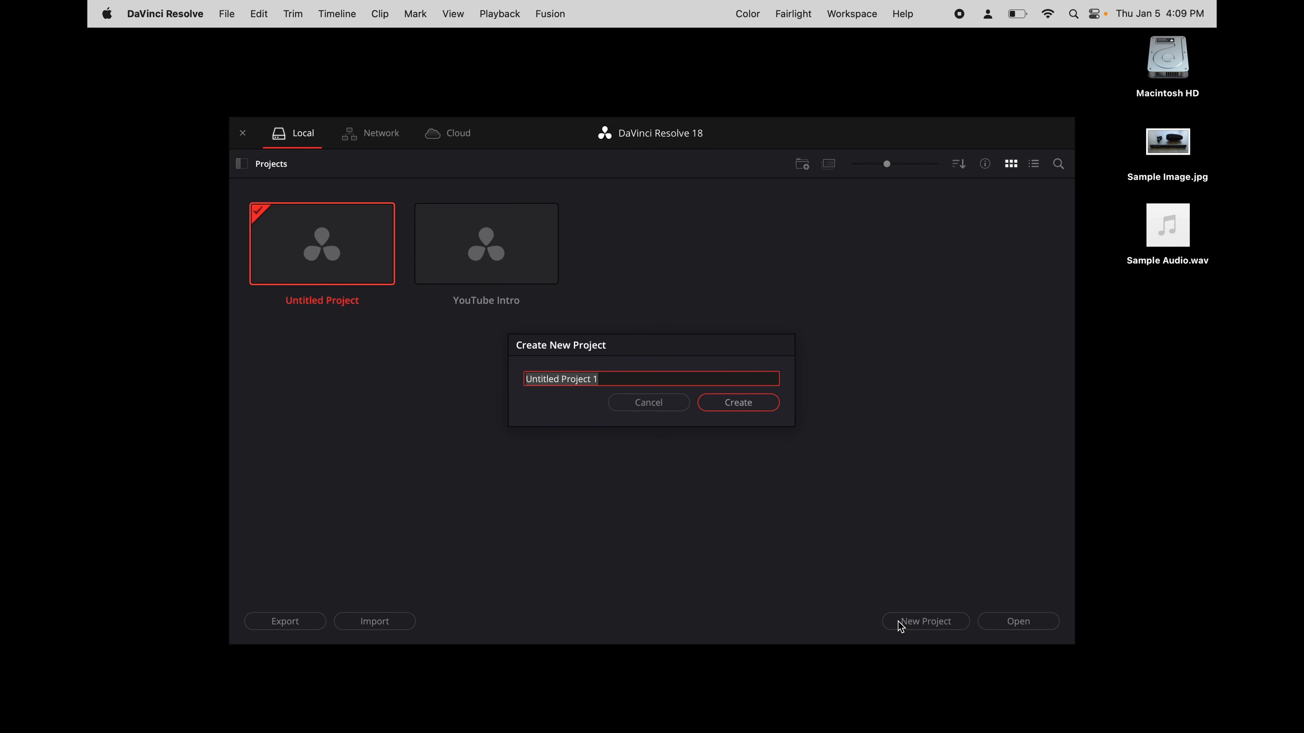
text(Sample Video)
click(742, 406)
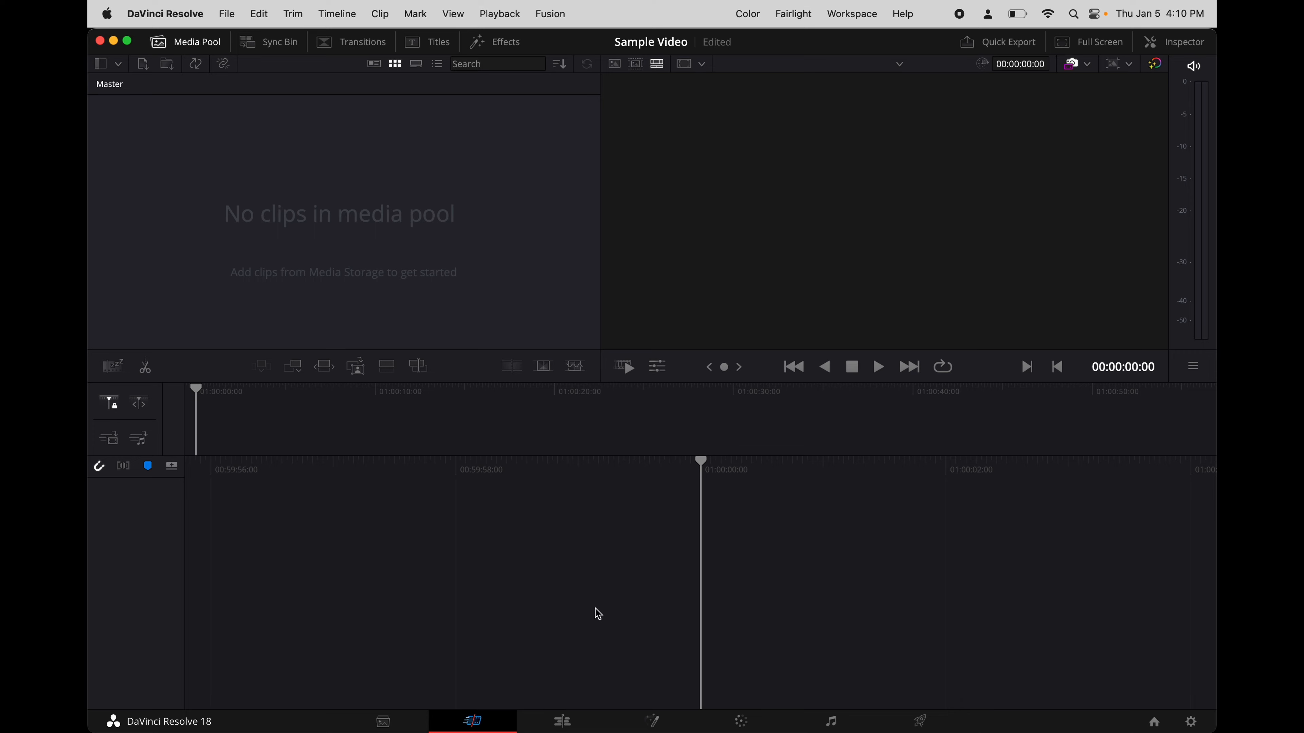
- On the Edit page, import Sample Audio.wav and Sample Image.jpg from the Desktop folder into the media pool
click(563, 724)
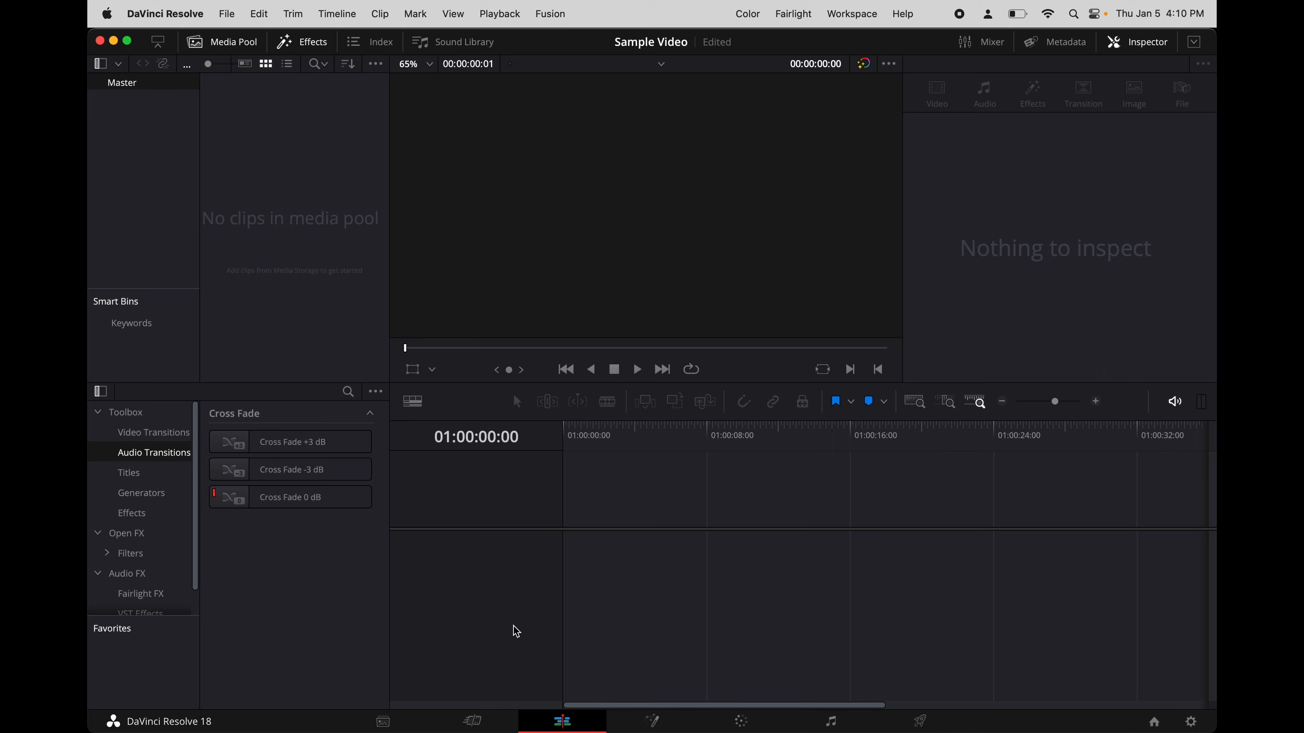
mouse_move(462, 714)
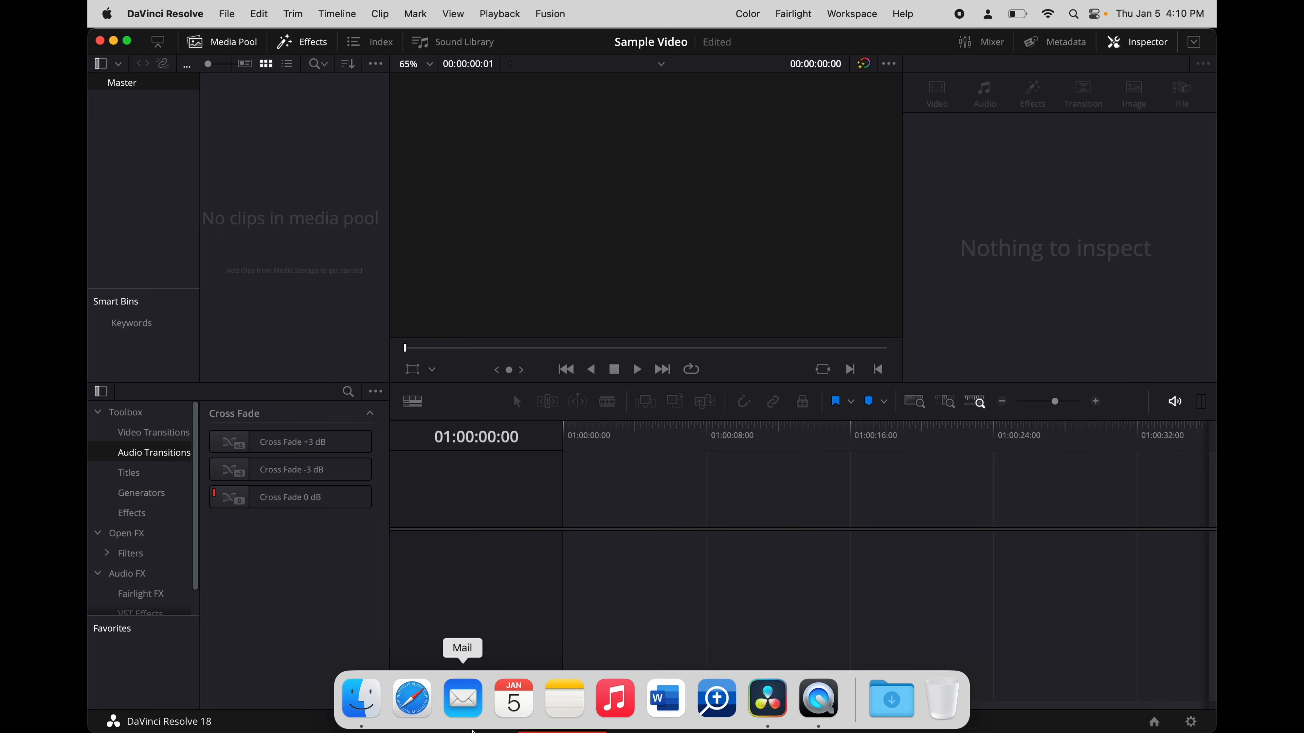
click(358, 700)
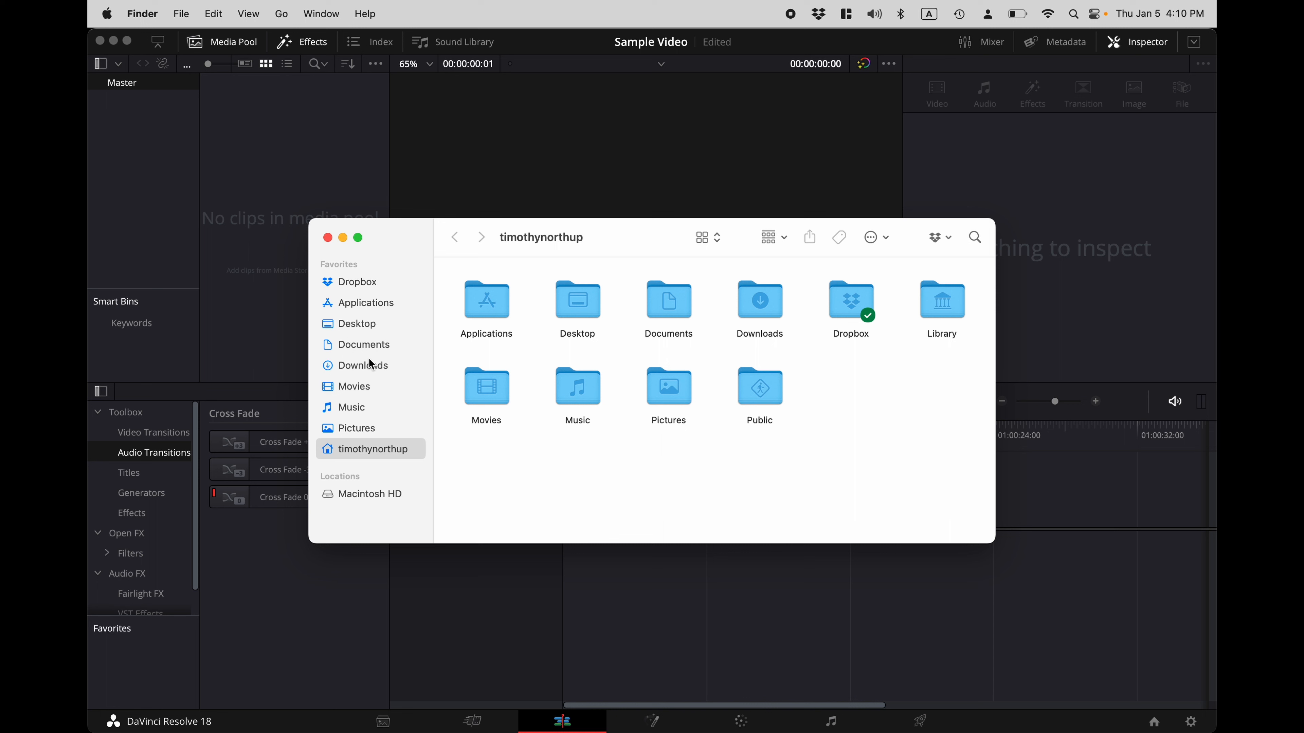
click(362, 329)
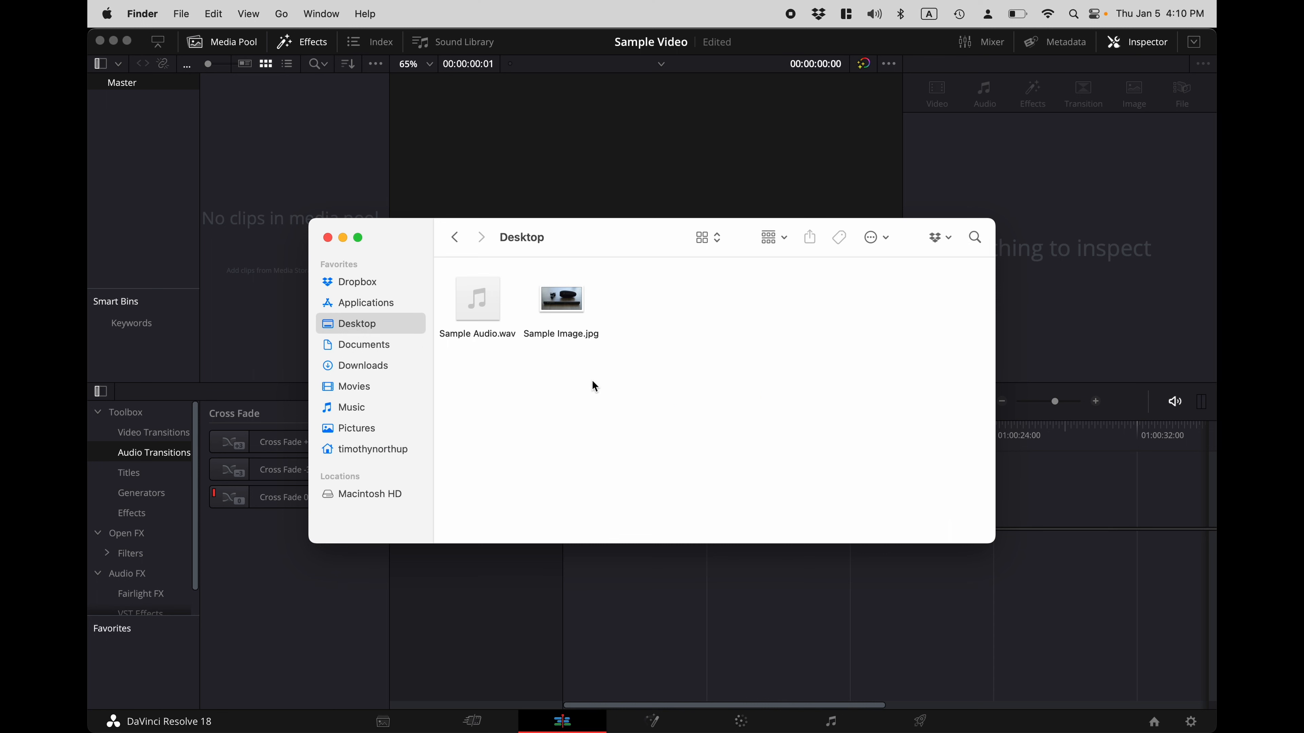
drag(594, 386, 311, 197)
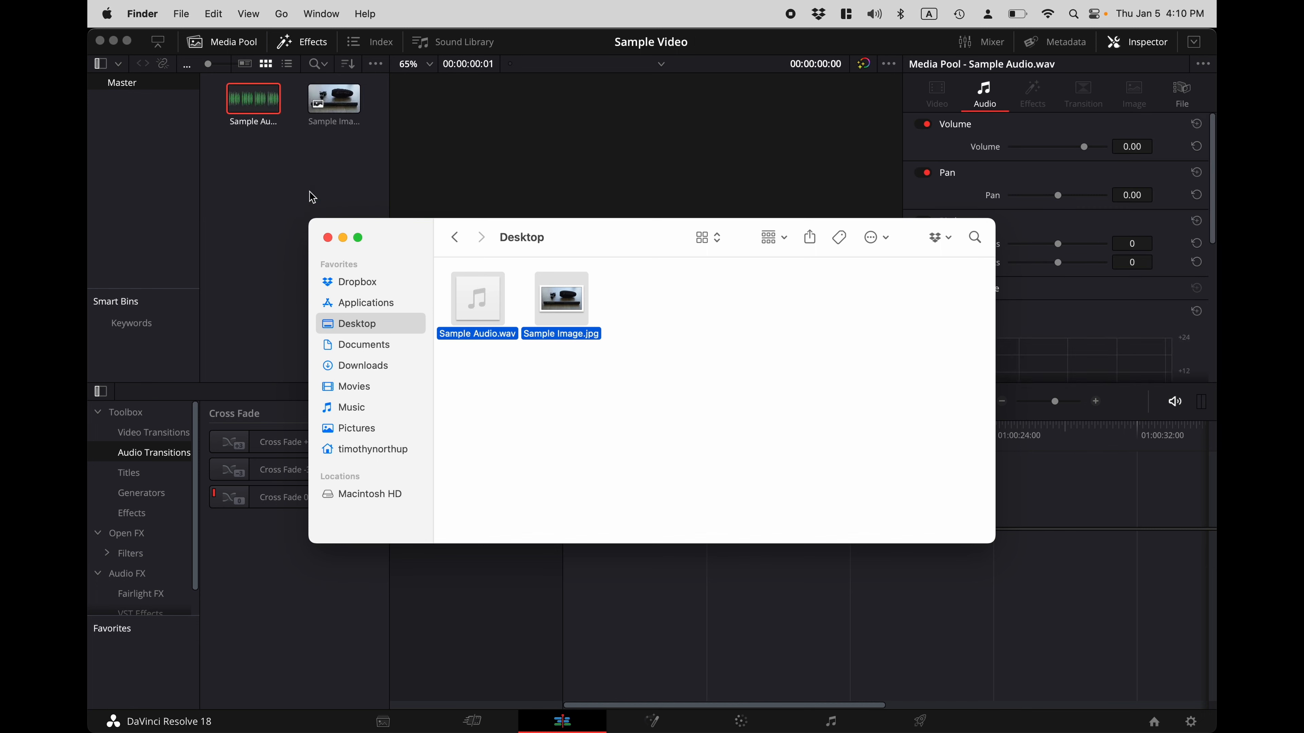
click(327, 238)
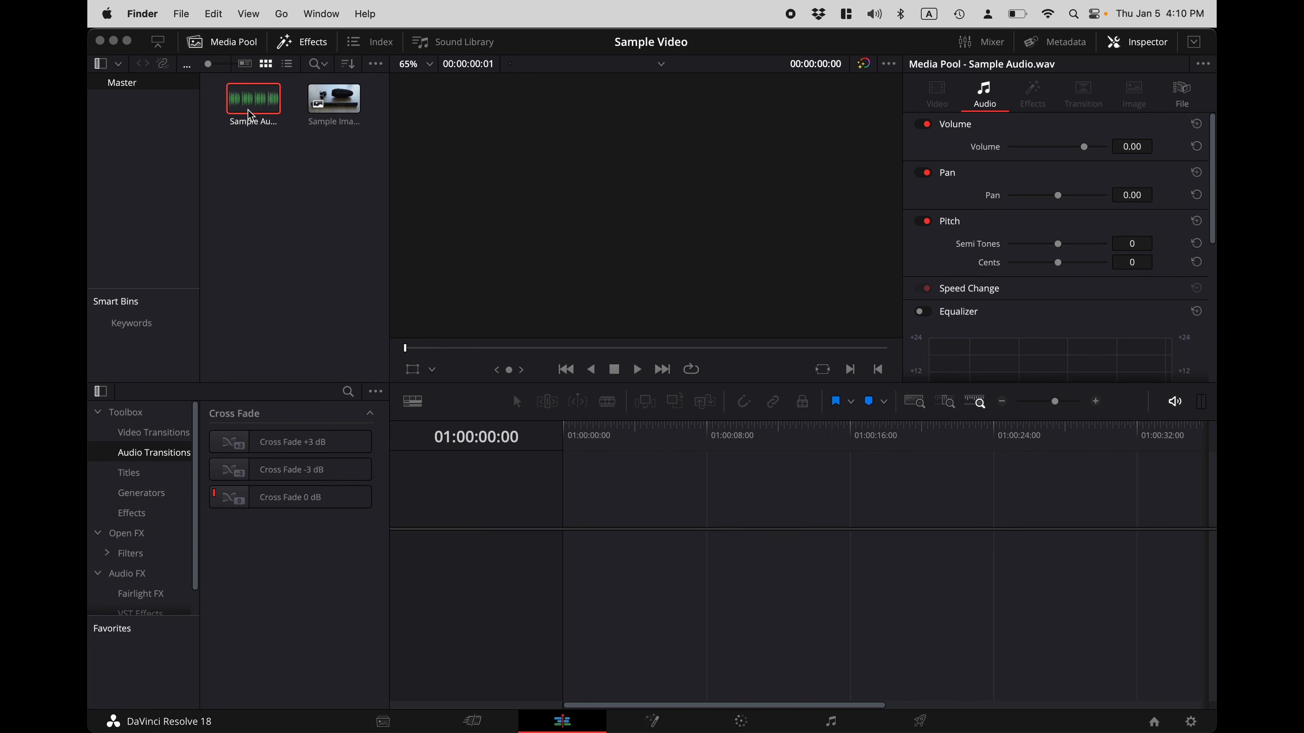
- Place Sample Audio.wav and Sample Image.jpg at the start of a new timeline, extending the image to the end of the audio
drag(251, 115, 570, 565)
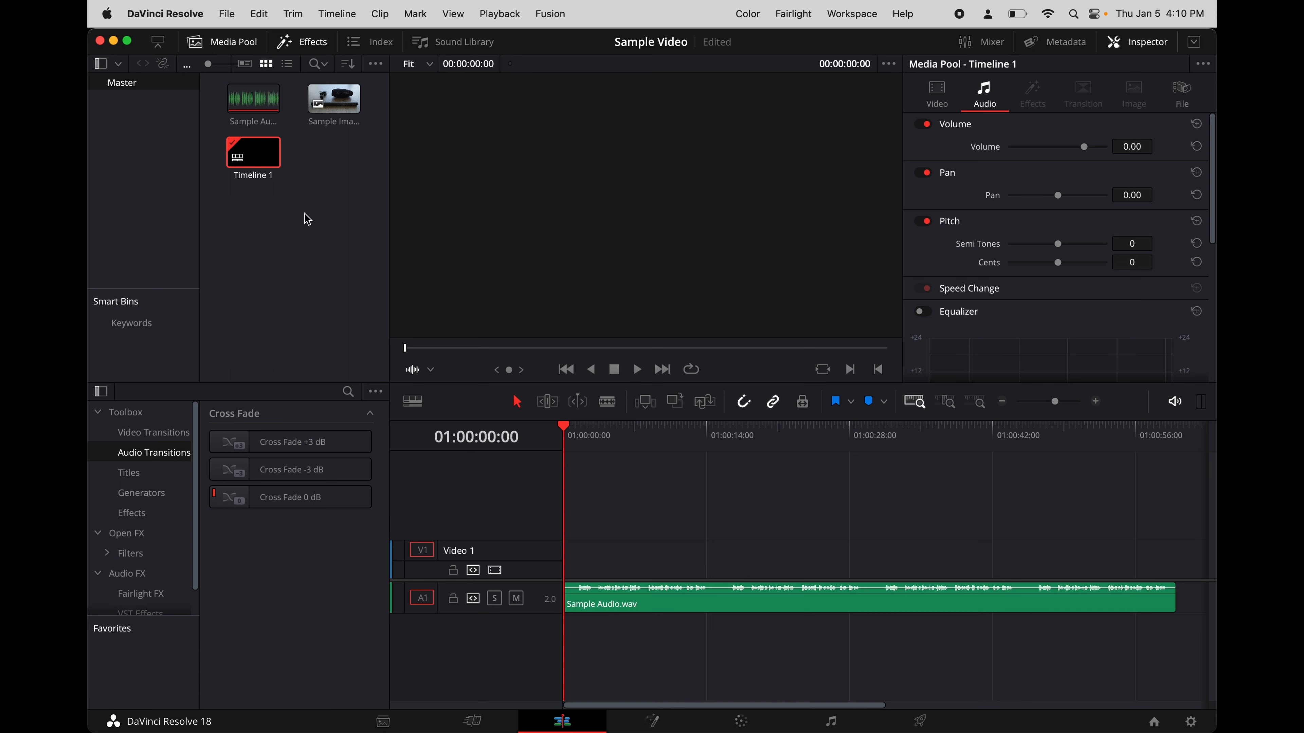
click(334, 110)
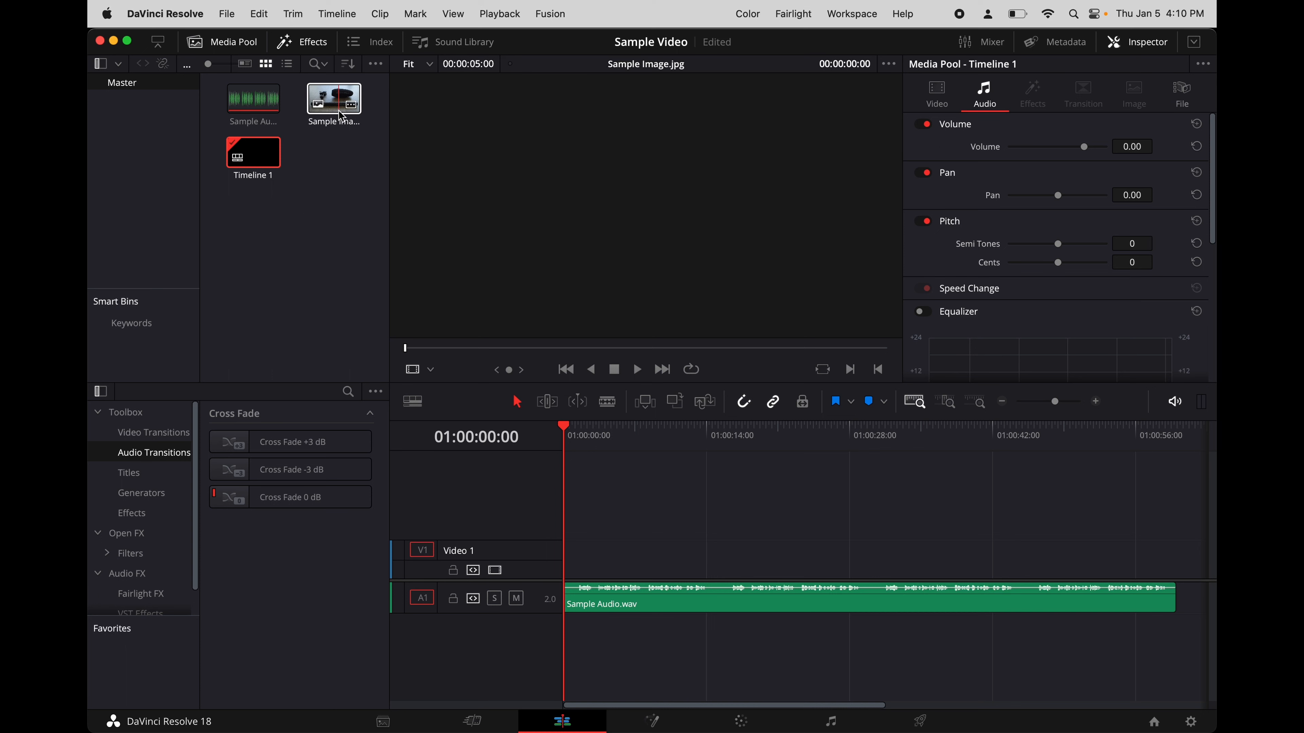
drag(334, 110, 574, 564)
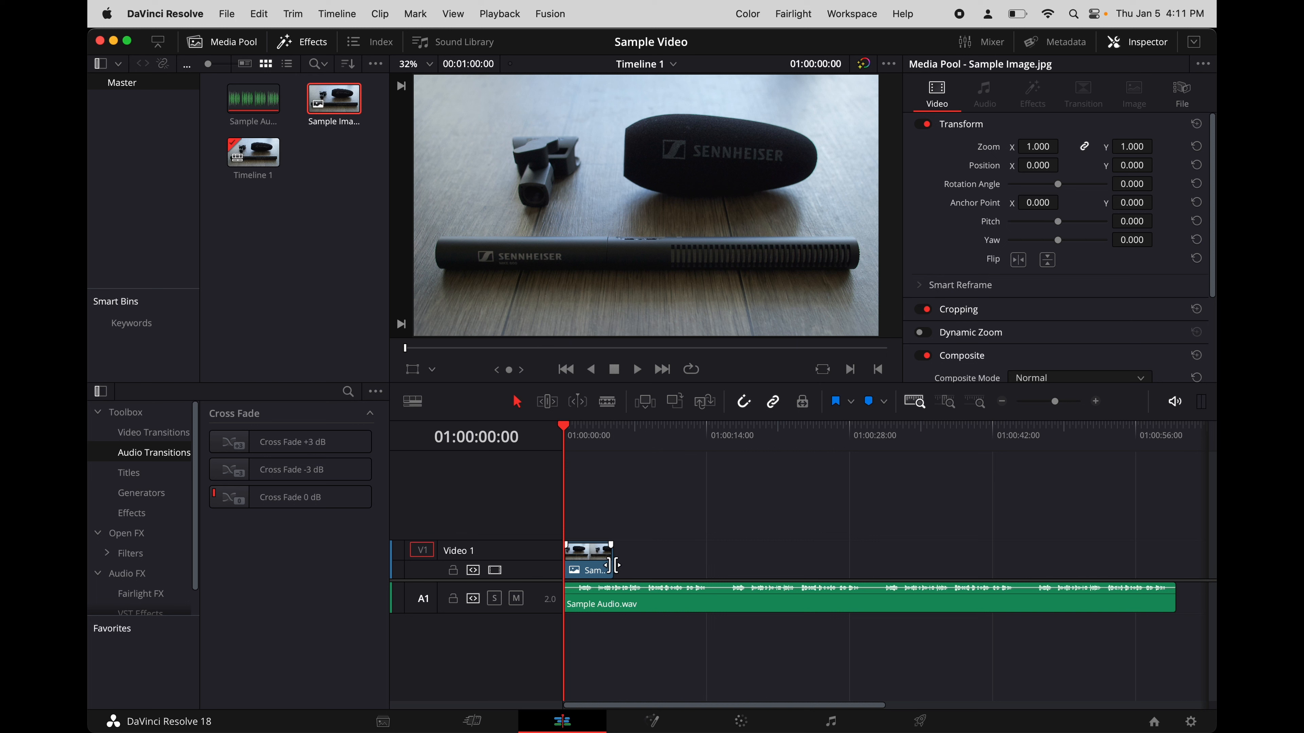
drag(613, 565, 1164, 579)
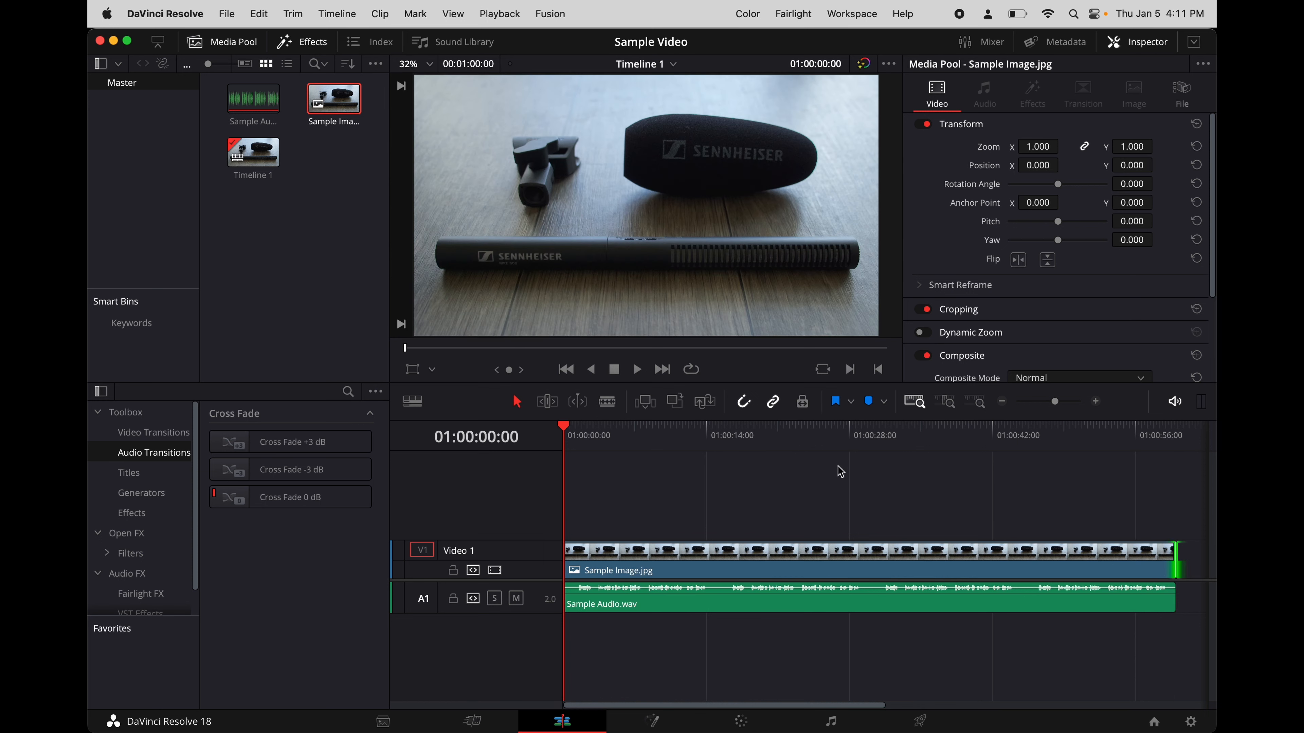
click(745, 410)
click(305, 42)
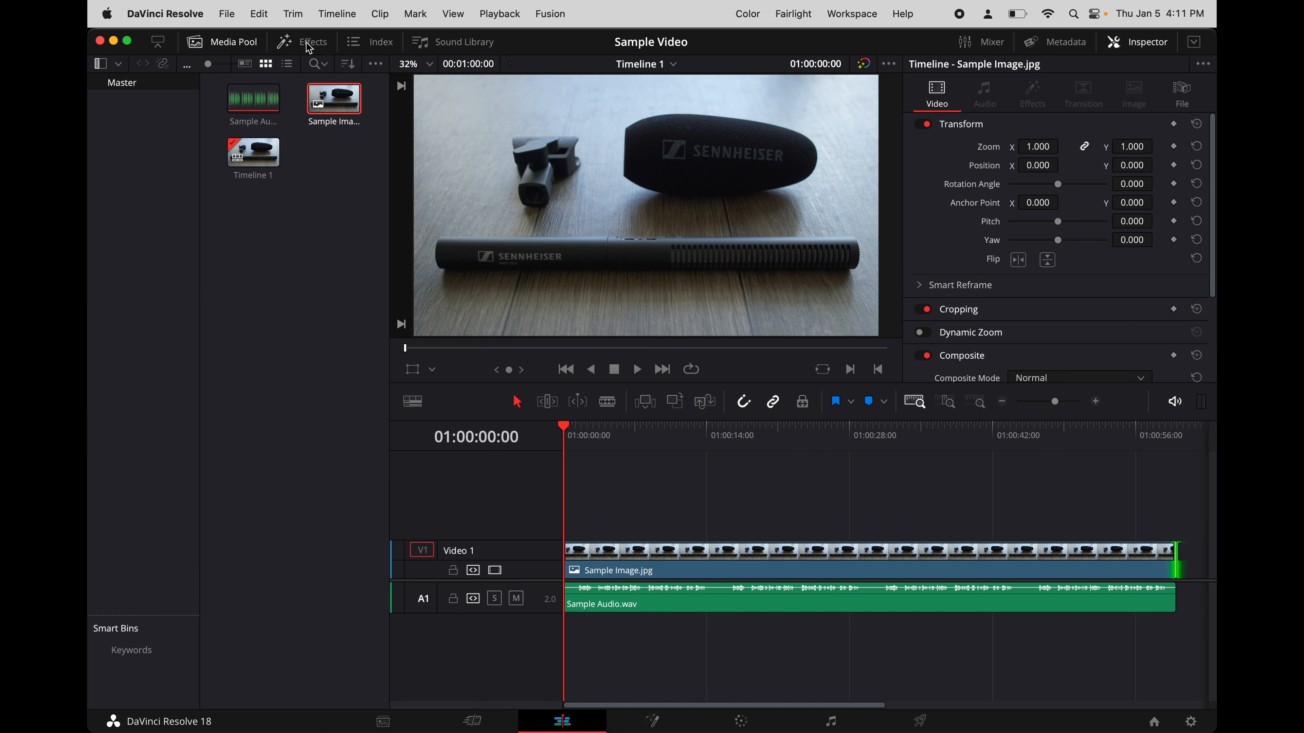
click(308, 42)
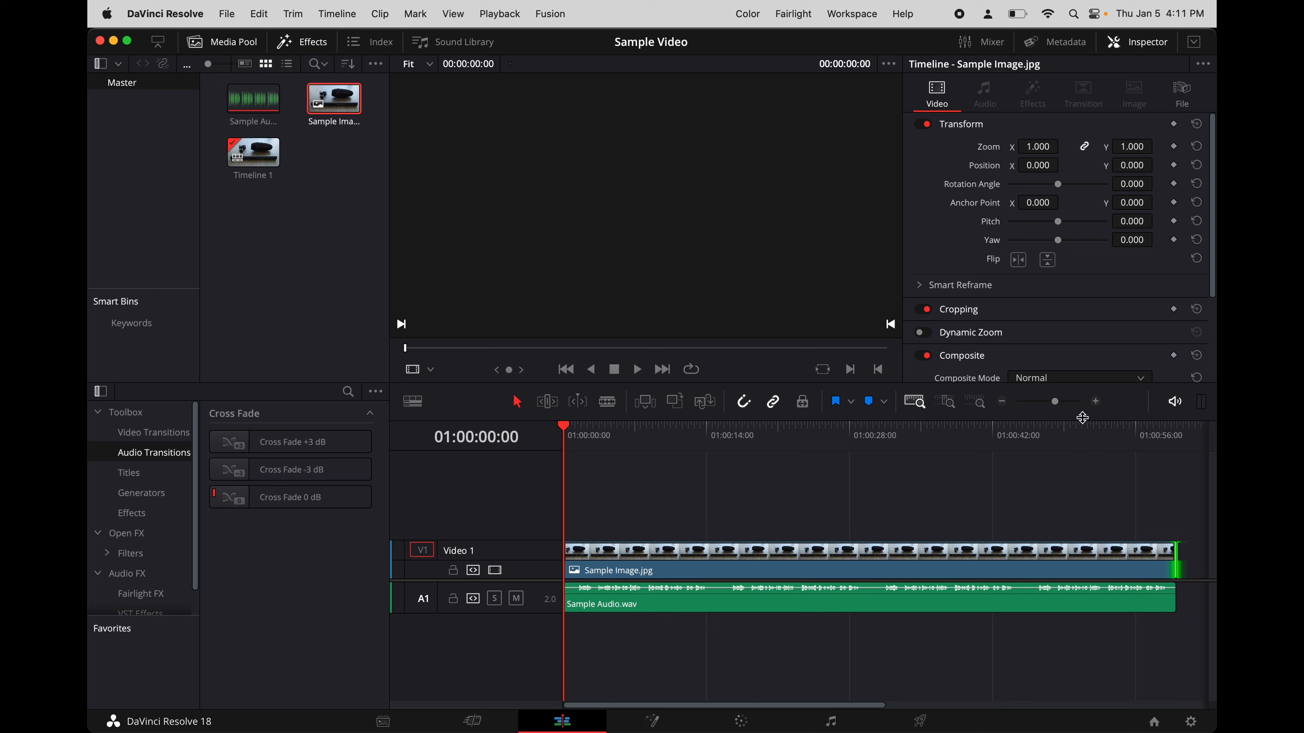
- Add a Cross Fade 0 dB to the start of the audio clip and a Cross Dissolve to the start of the image clip
click(1097, 403)
click(1097, 403)
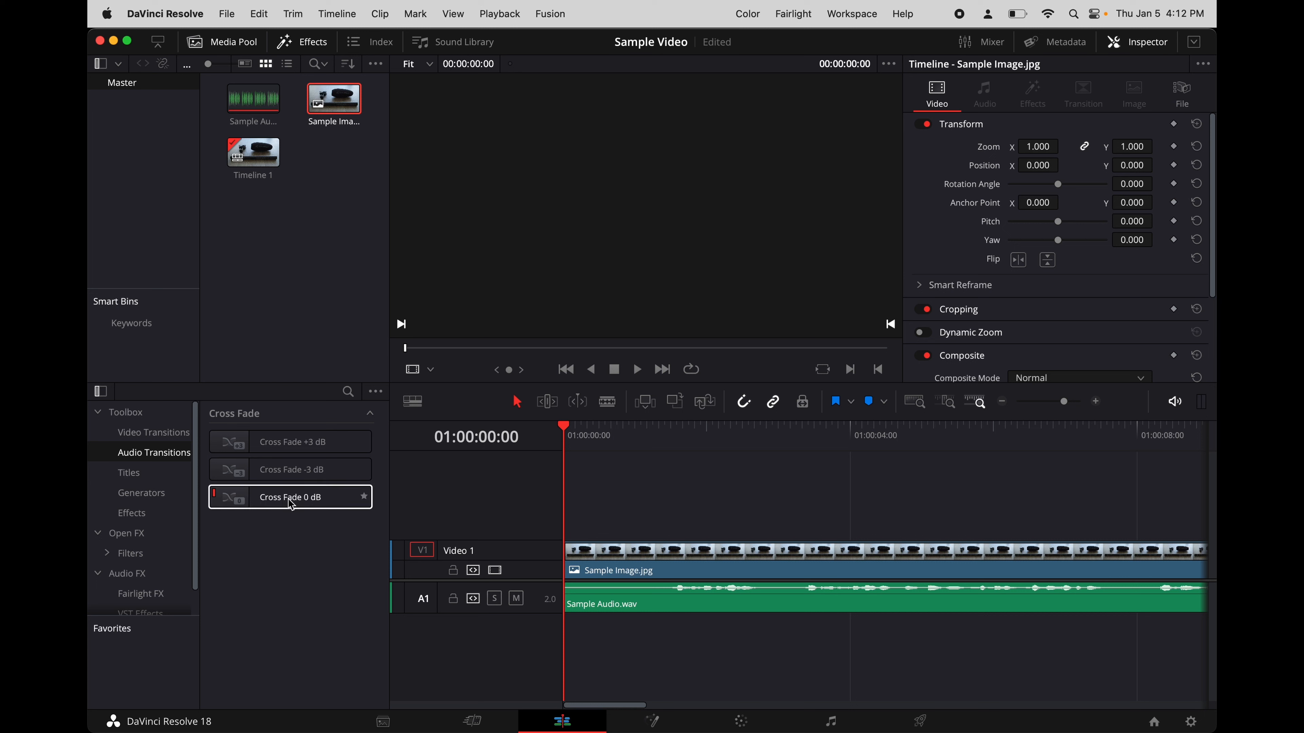
drag(291, 505, 583, 592)
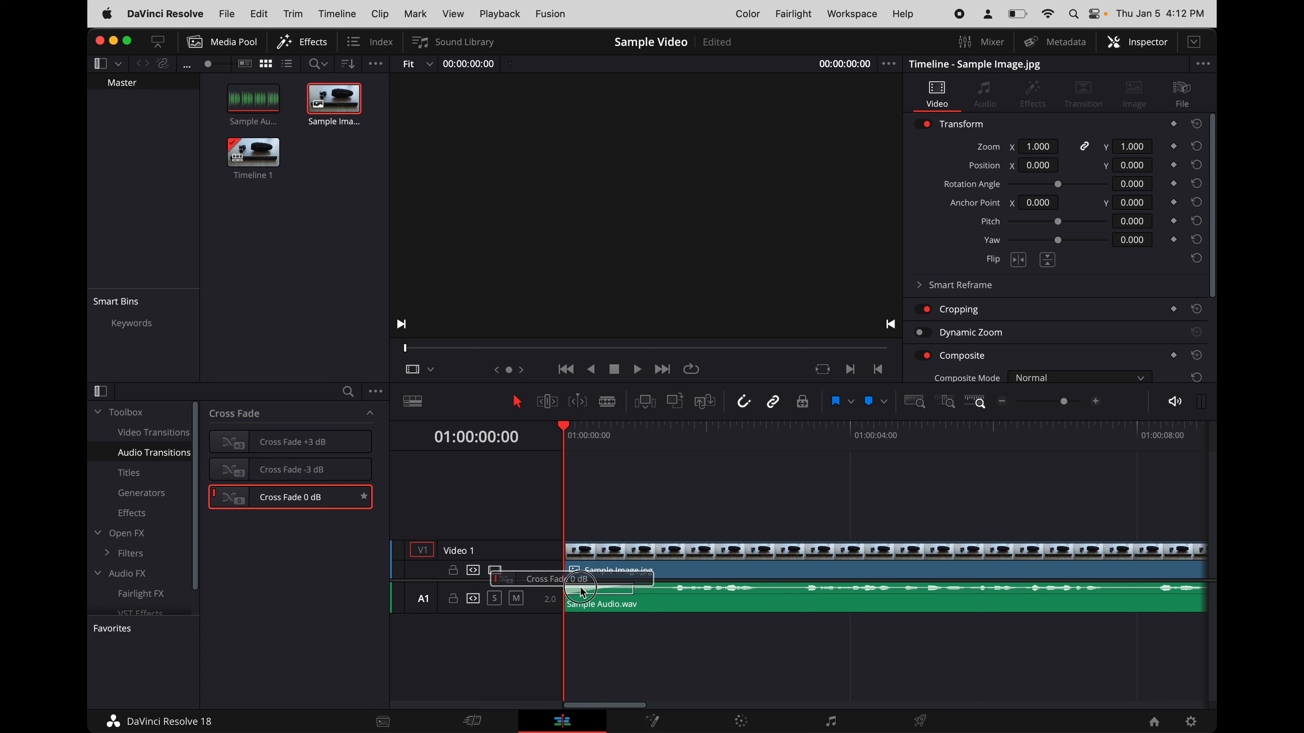
drag(583, 592, 583, 592)
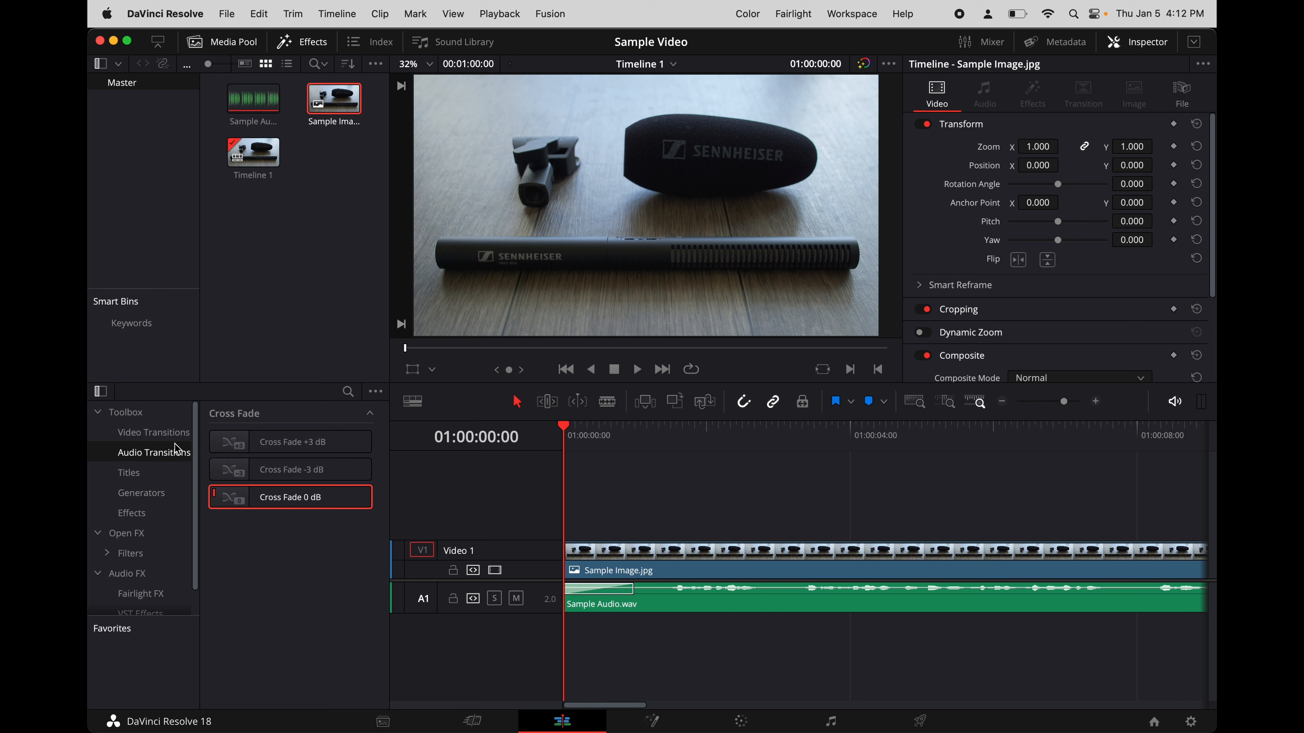
click(144, 432)
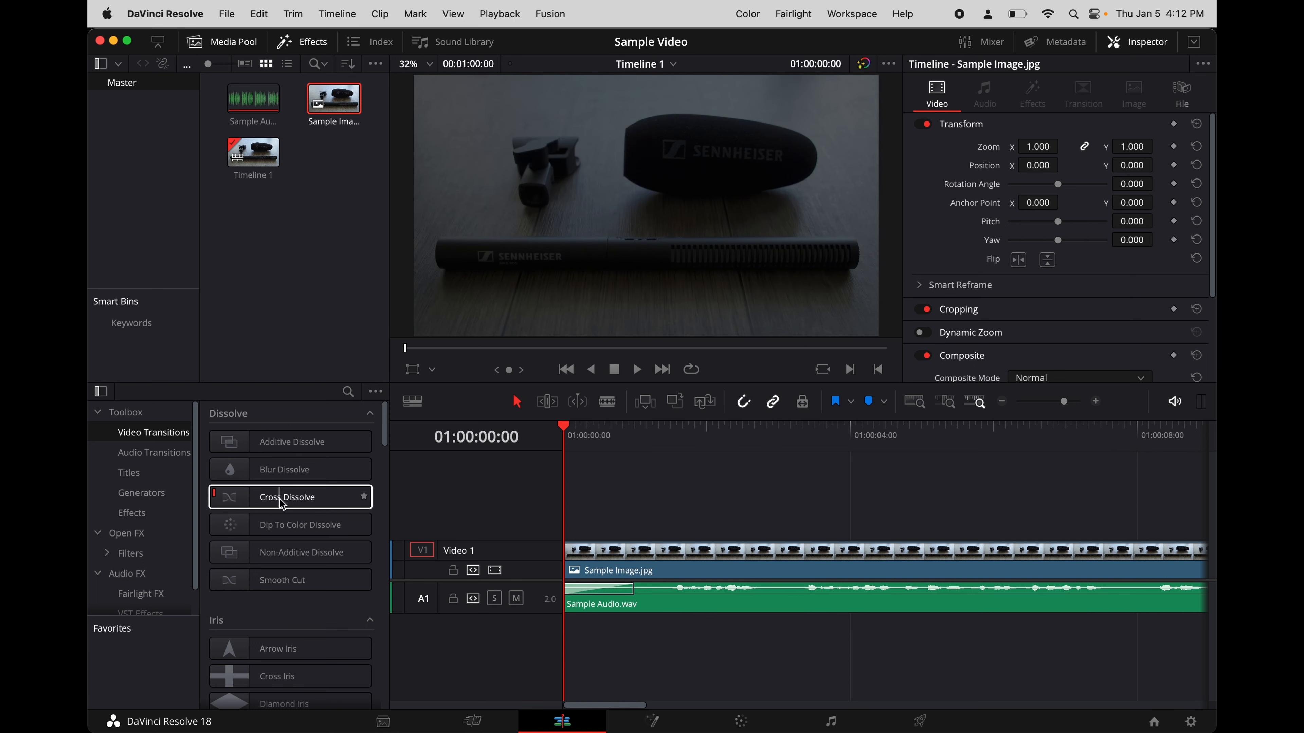
drag(282, 504, 590, 555)
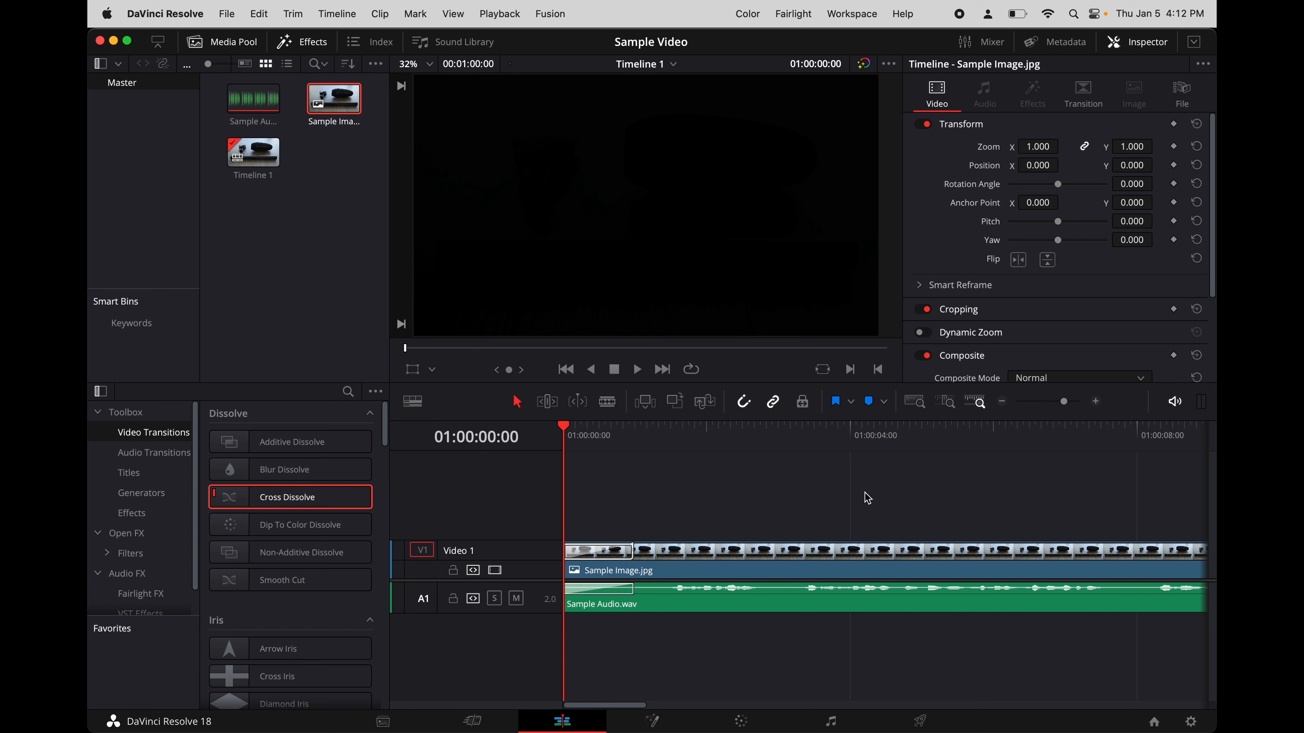
- Add a Cross Fade 0 dB to the end of the audio clip and a Cross Dissolve to the end of the image clip
click(917, 405)
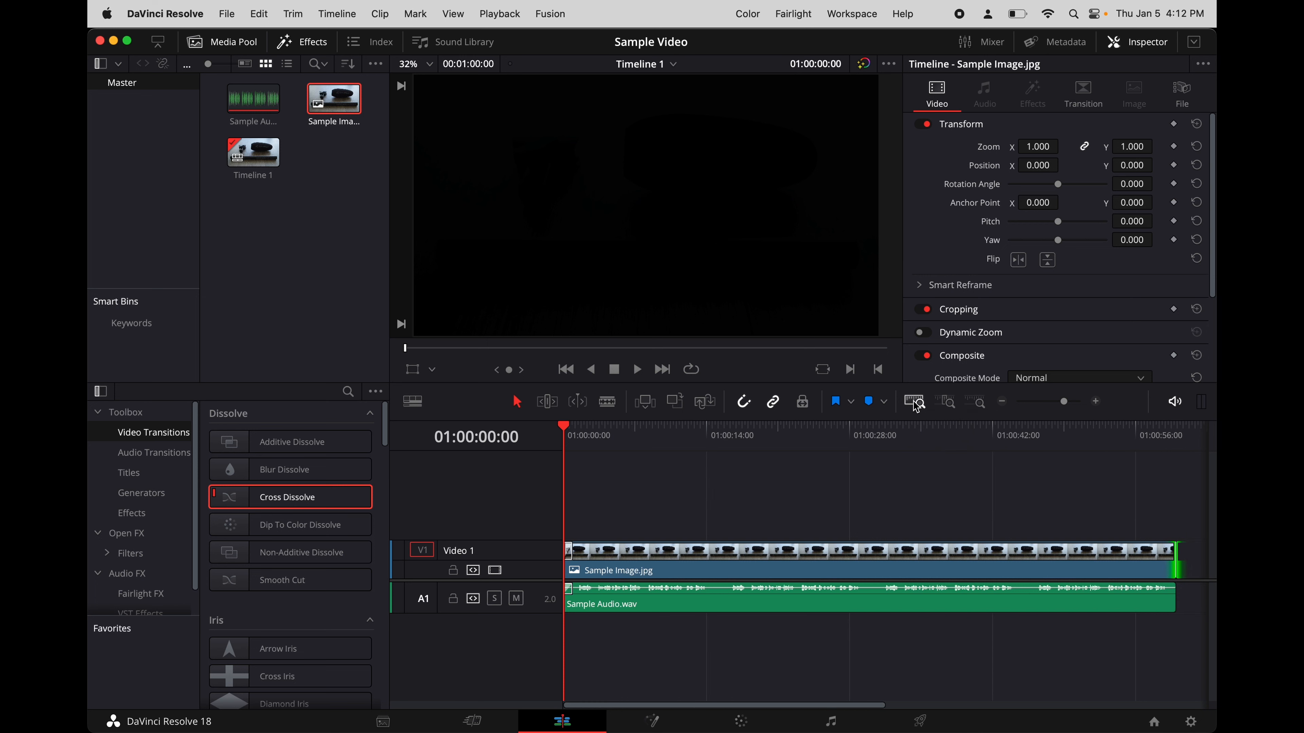
click(1176, 436)
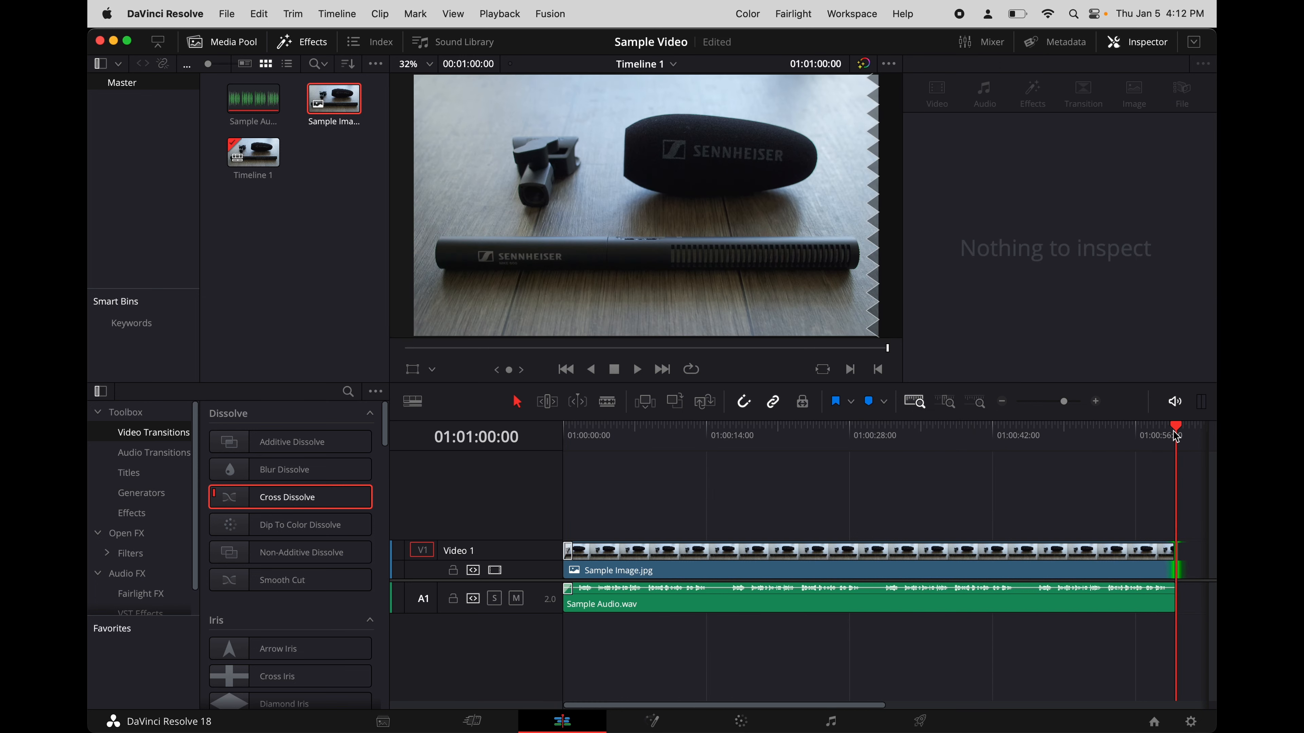
click(977, 403)
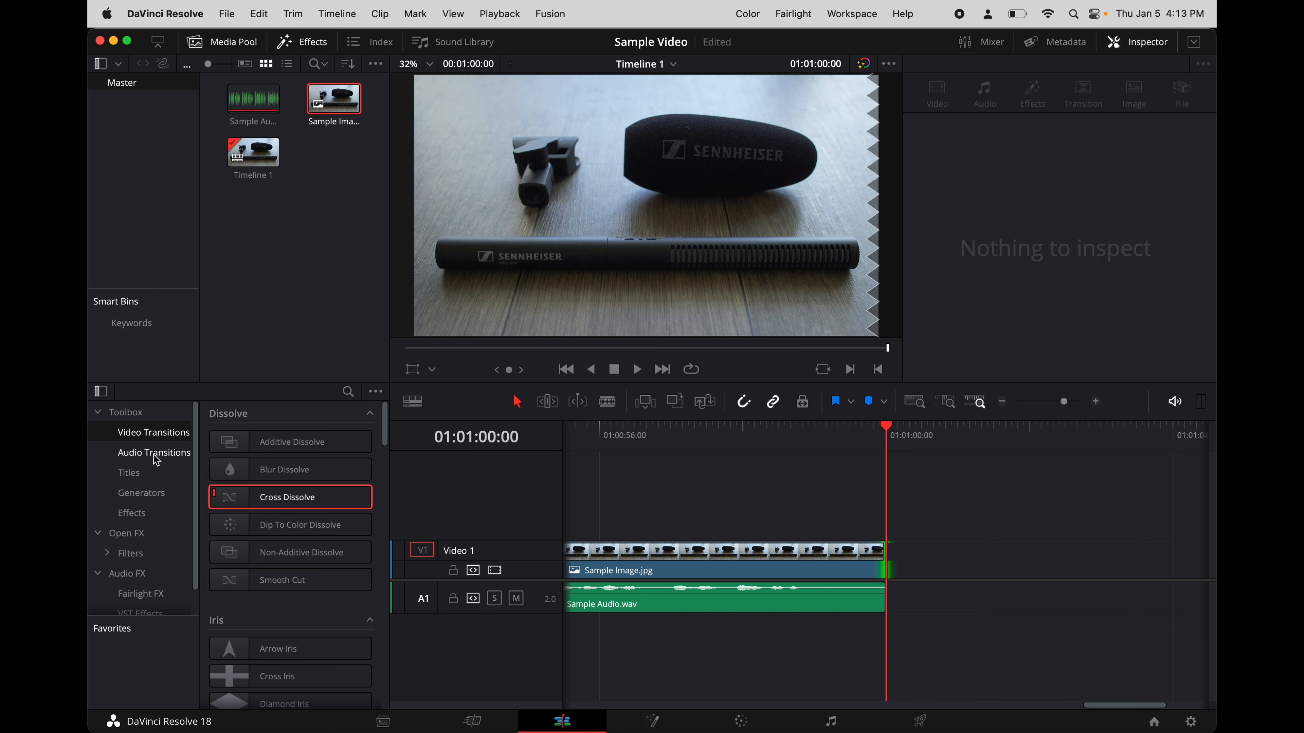
click(157, 458)
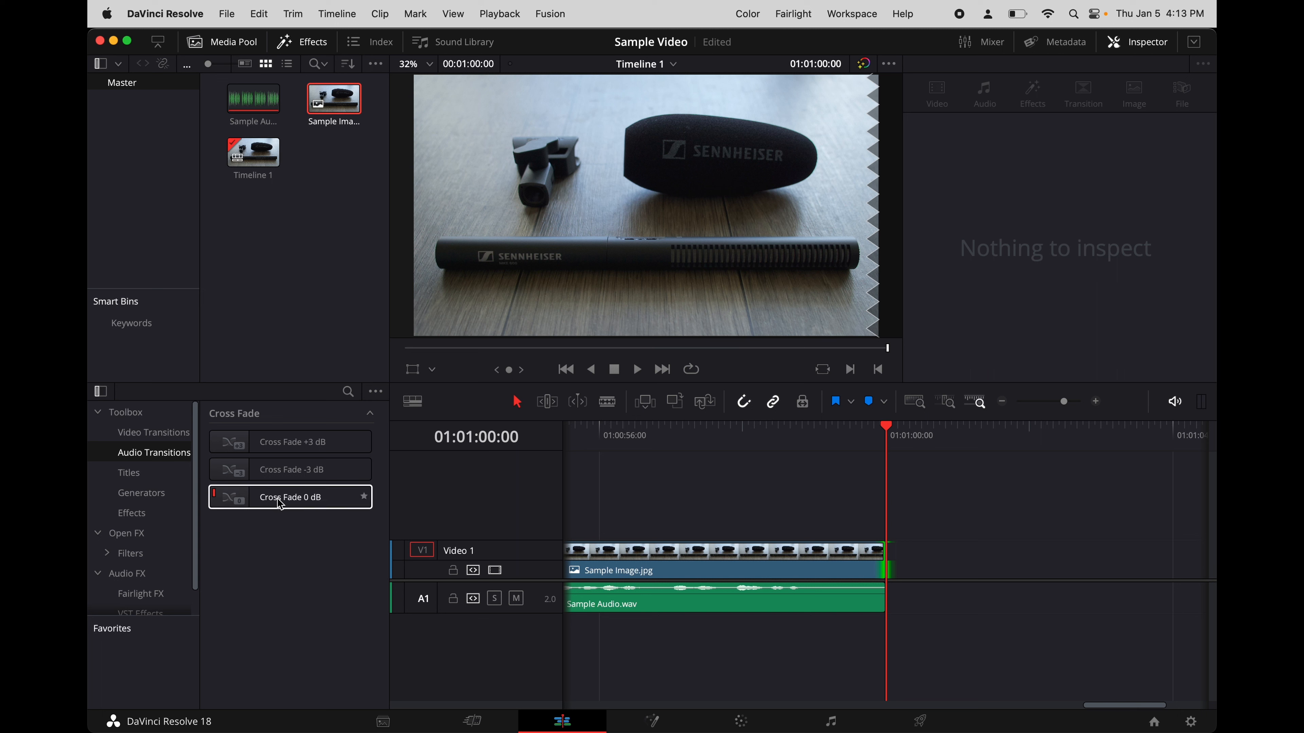
drag(505, 511, 862, 596)
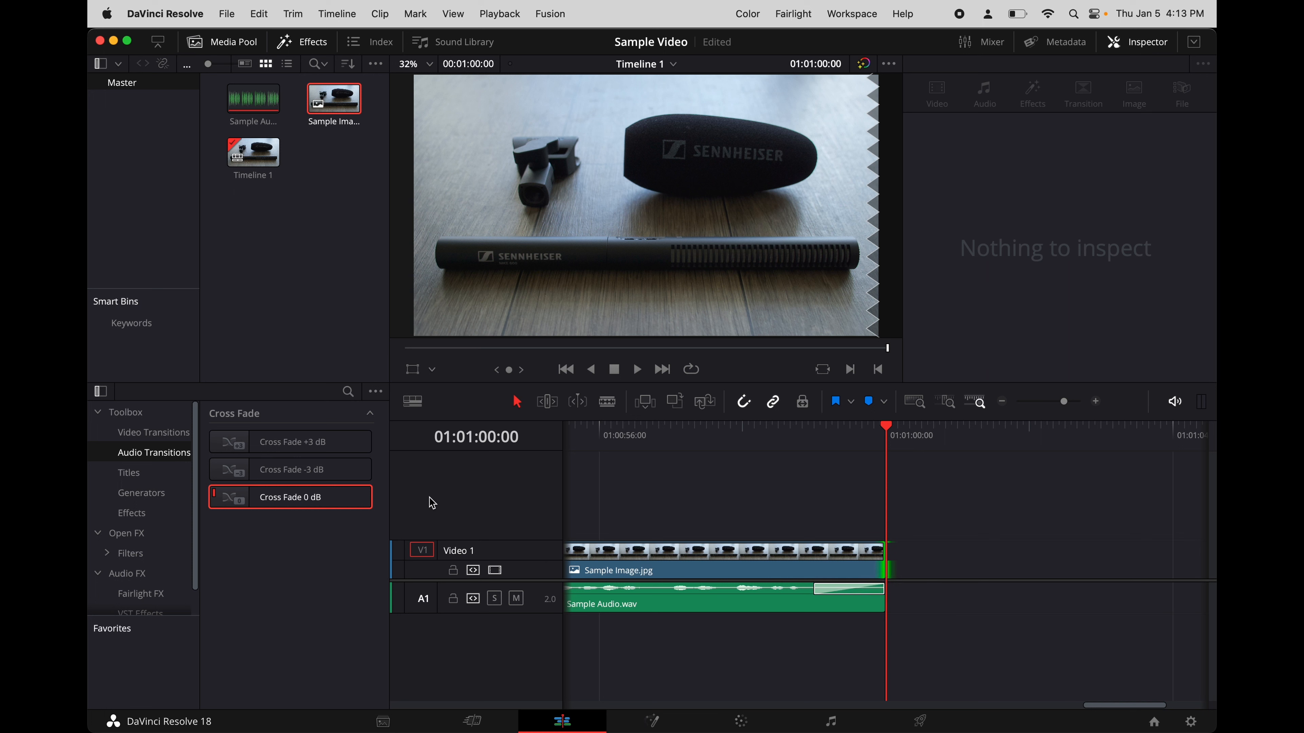
click(143, 435)
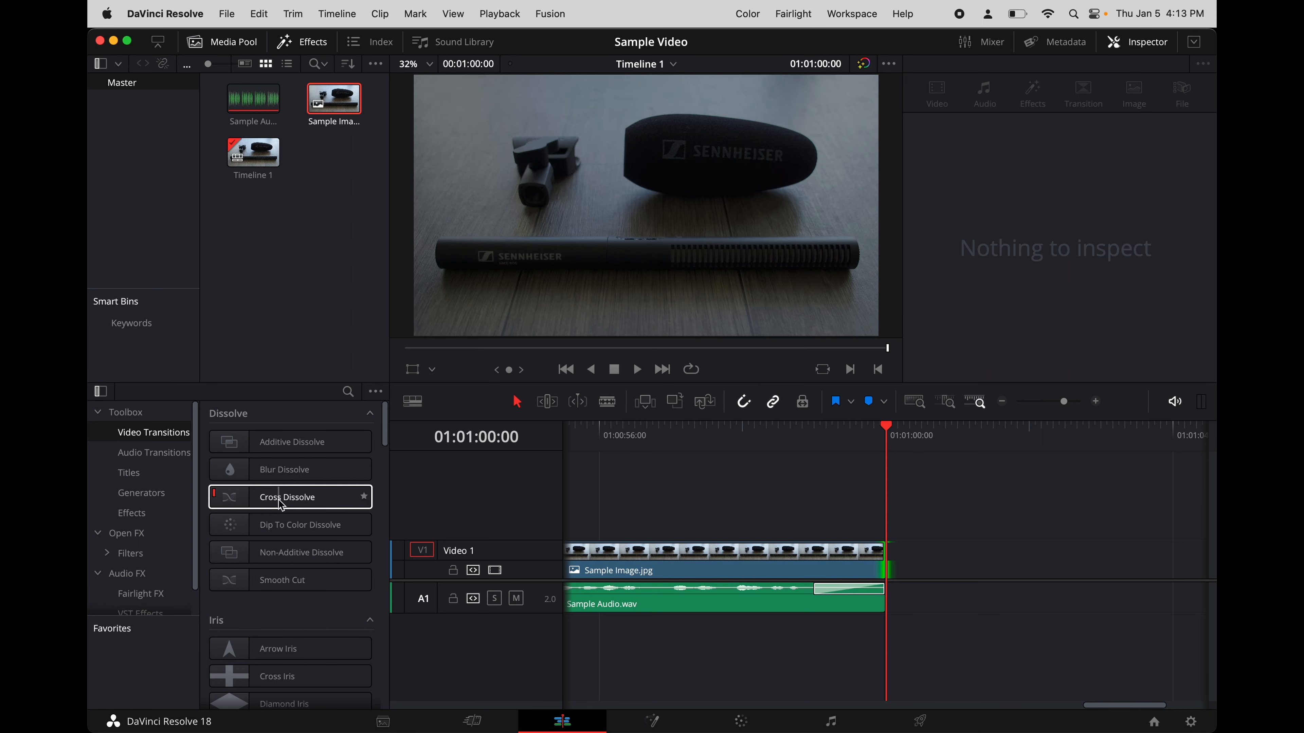
drag(282, 505, 864, 557)
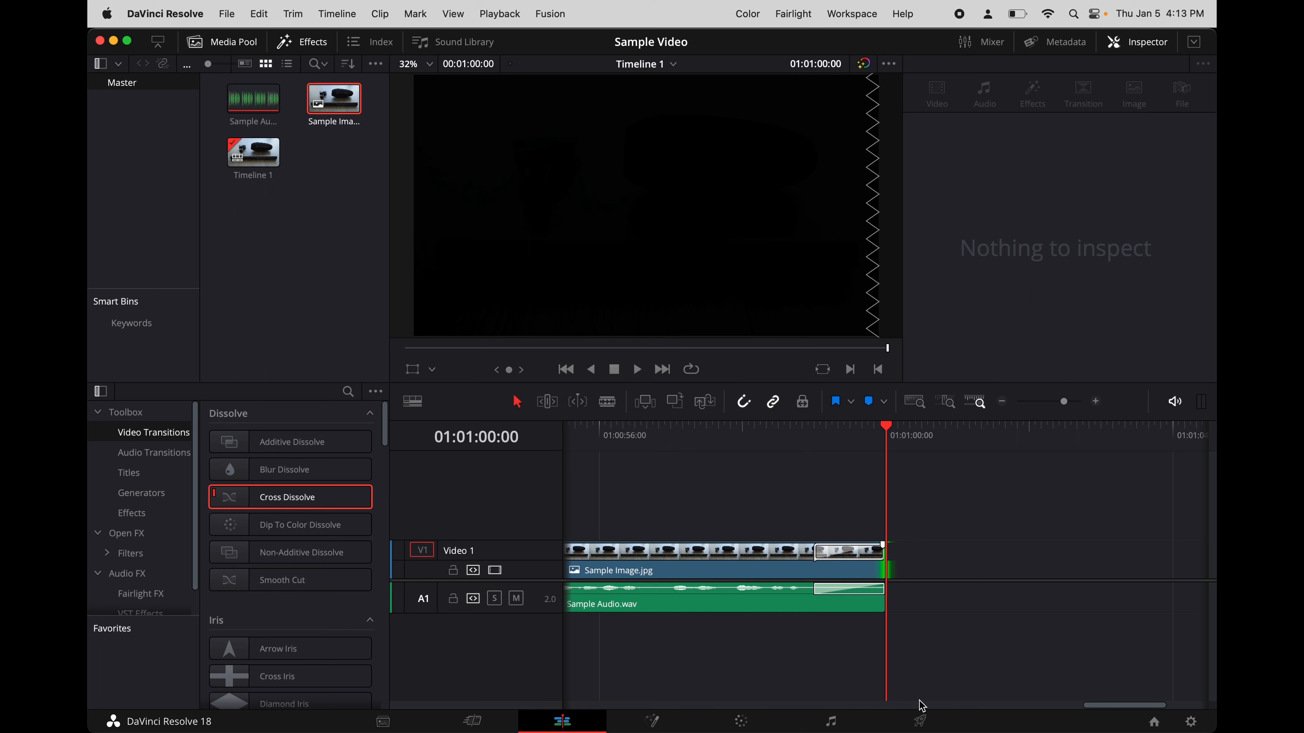
- On the Deliver page, choose the YouTube render preset at 2160p
click(920, 723)
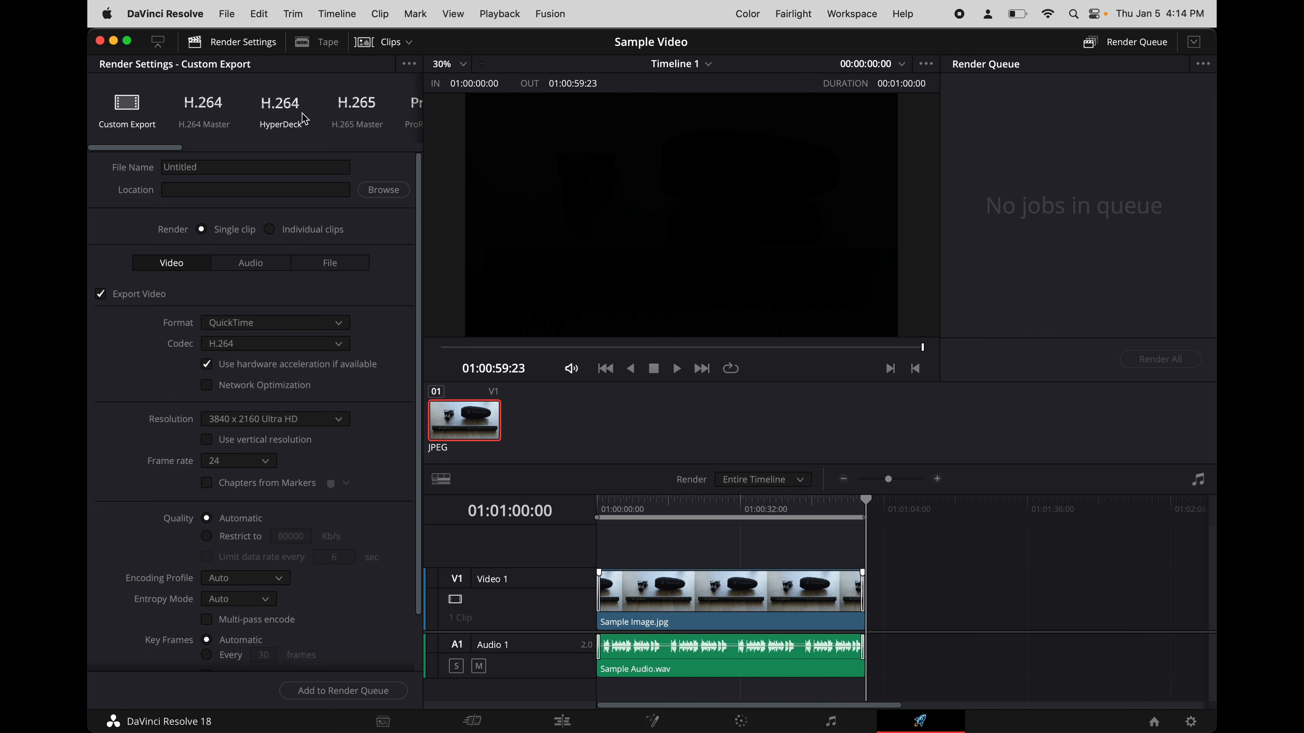
scroll(303, 118, right, 3)
scroll(305, 118, right, 3)
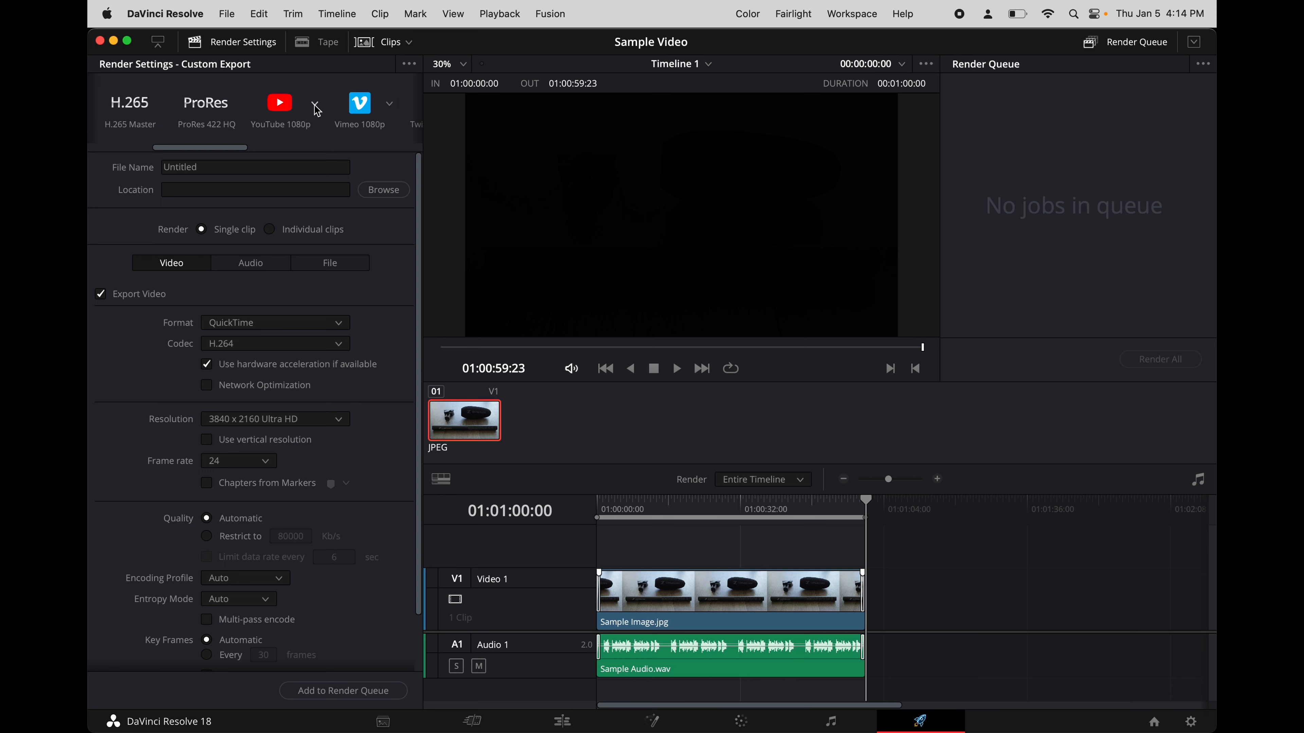
click(315, 105)
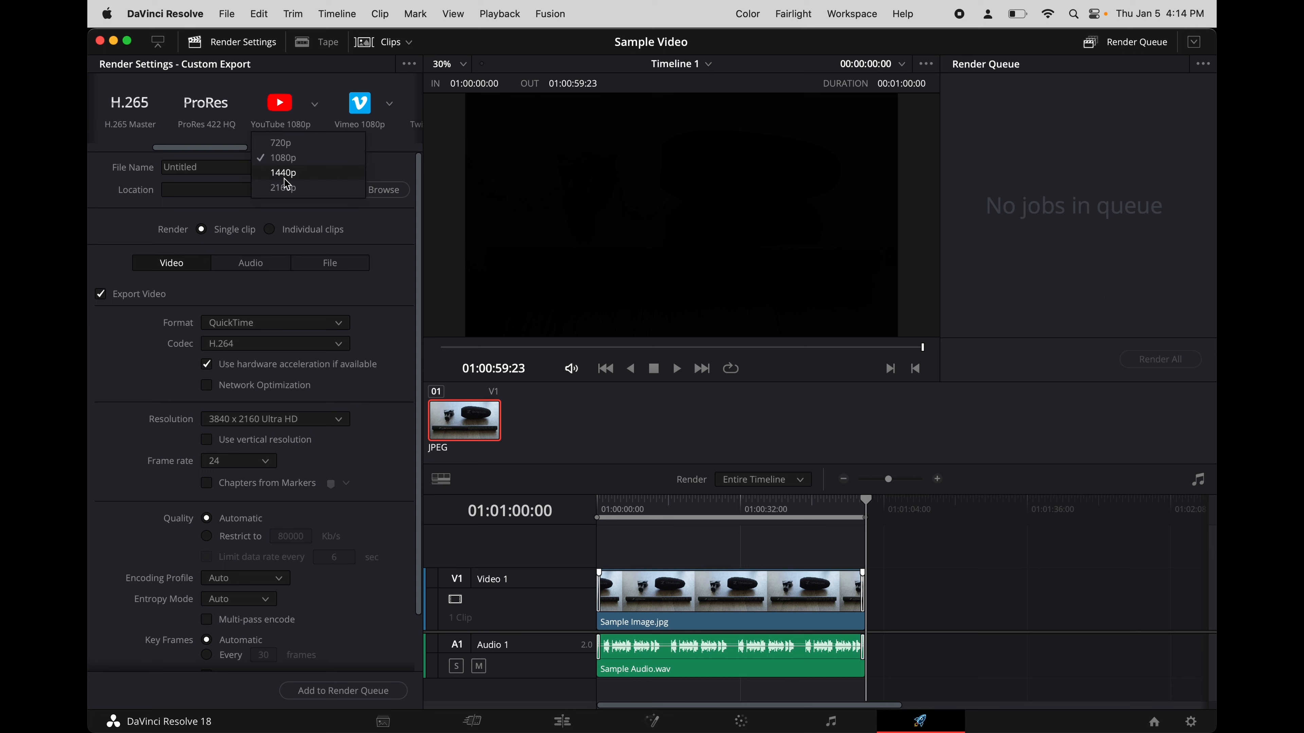
click(283, 189)
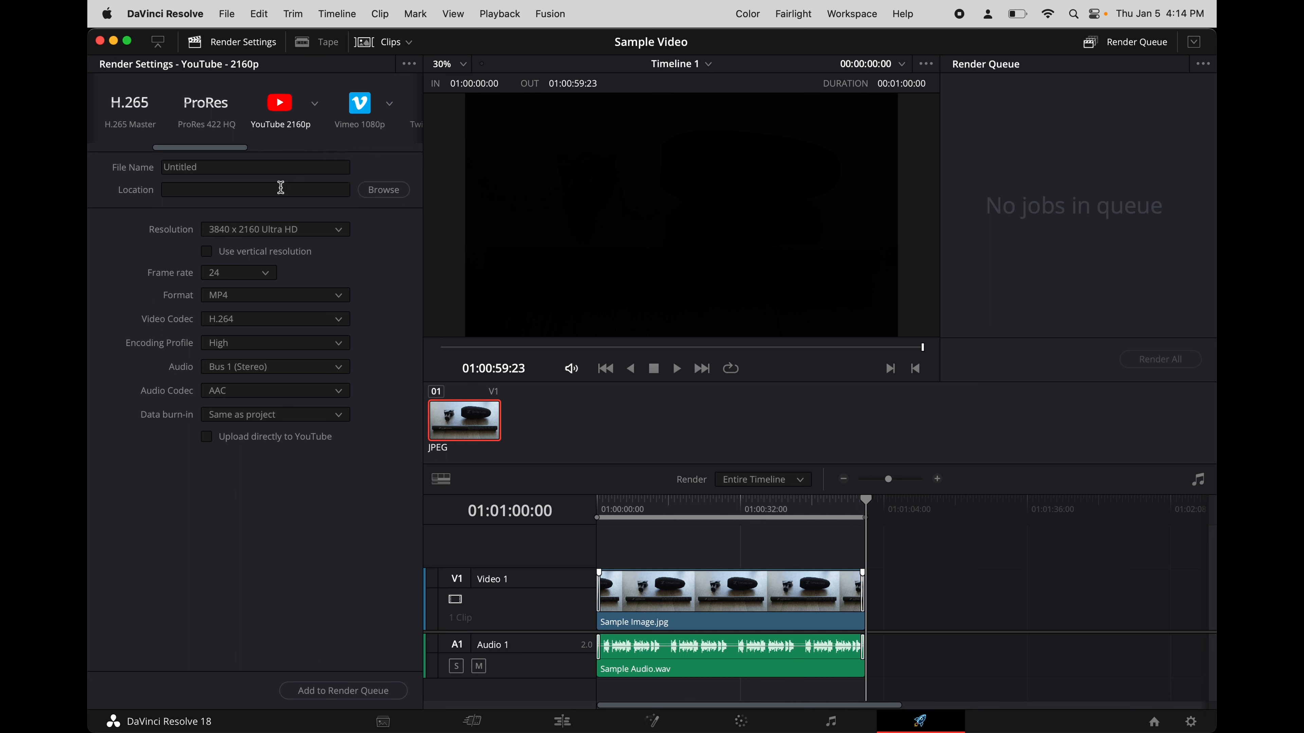
- Name the render file Sample Video and set its save location to the Desktop folder
click(251, 168)
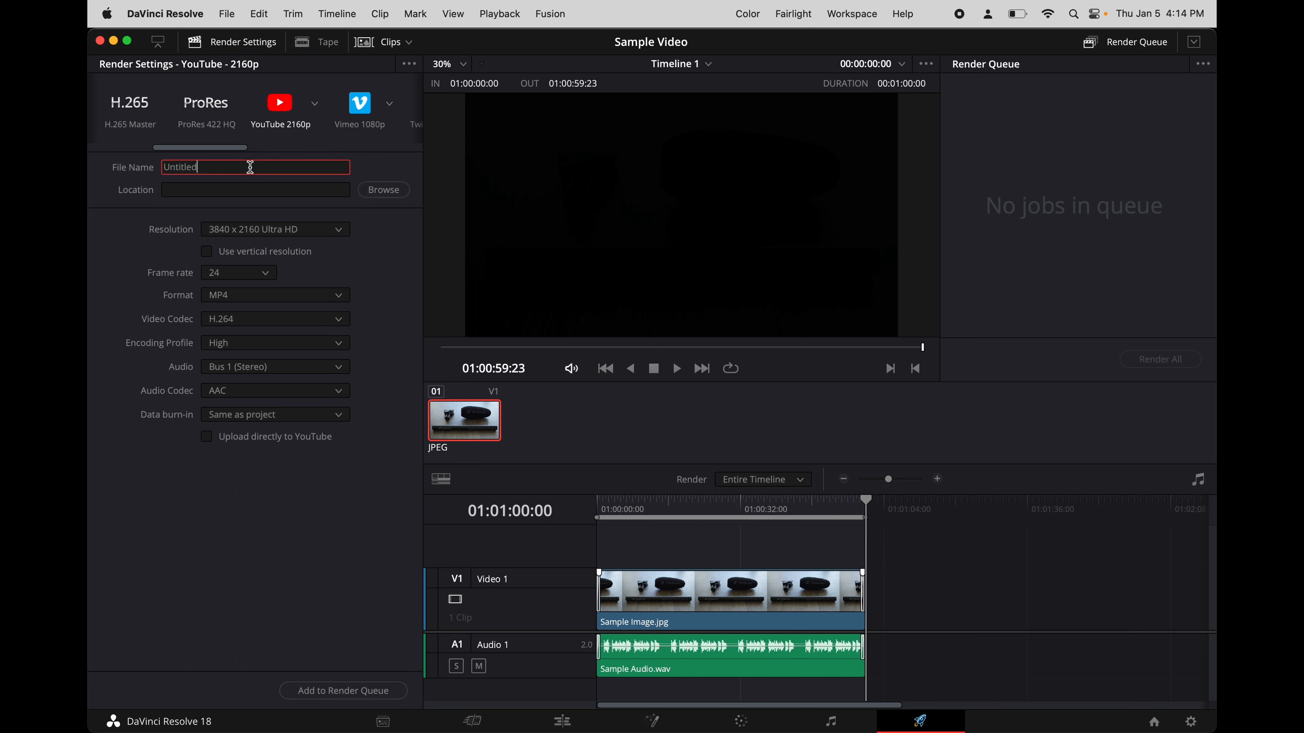
key(BackSpace)
key(BackSpace)
key(BackSpace)
key(BackSpace)
key(BackSpace)
key(BackSpace)
key(BackSpace)
text(Sample Video)
click(384, 191)
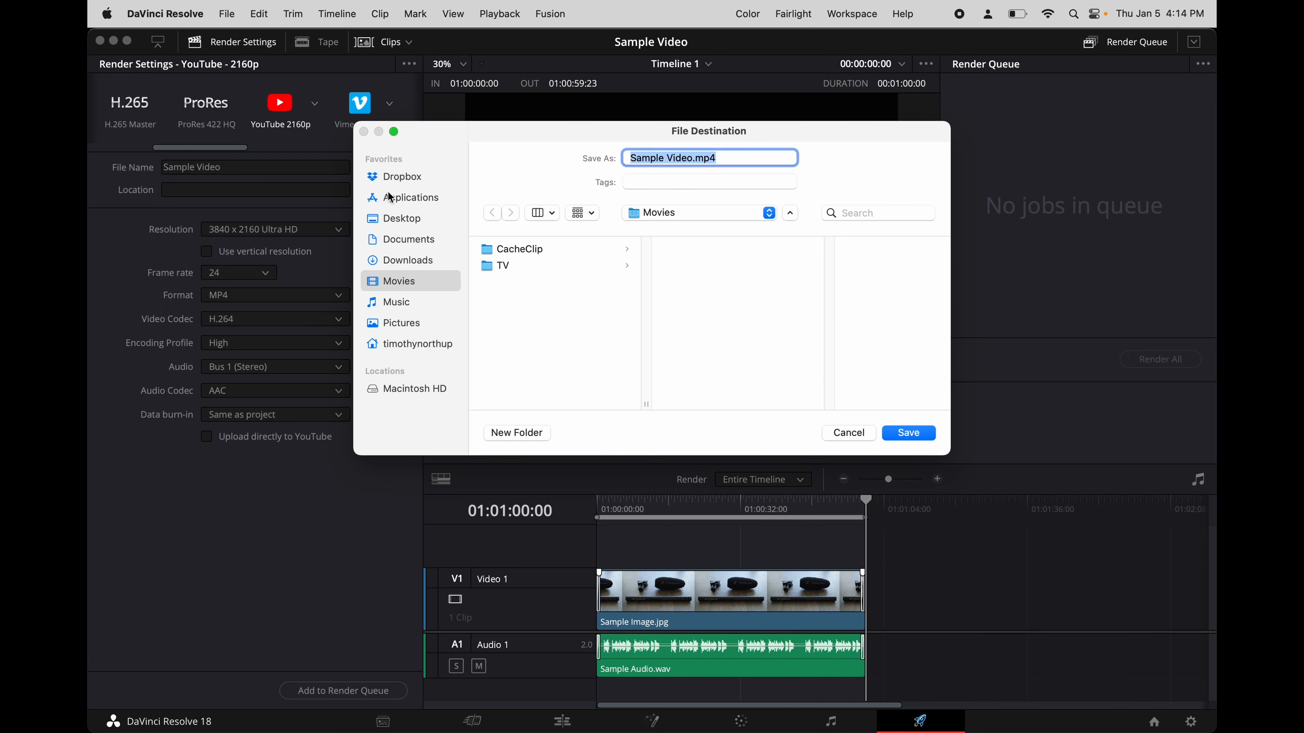
click(399, 224)
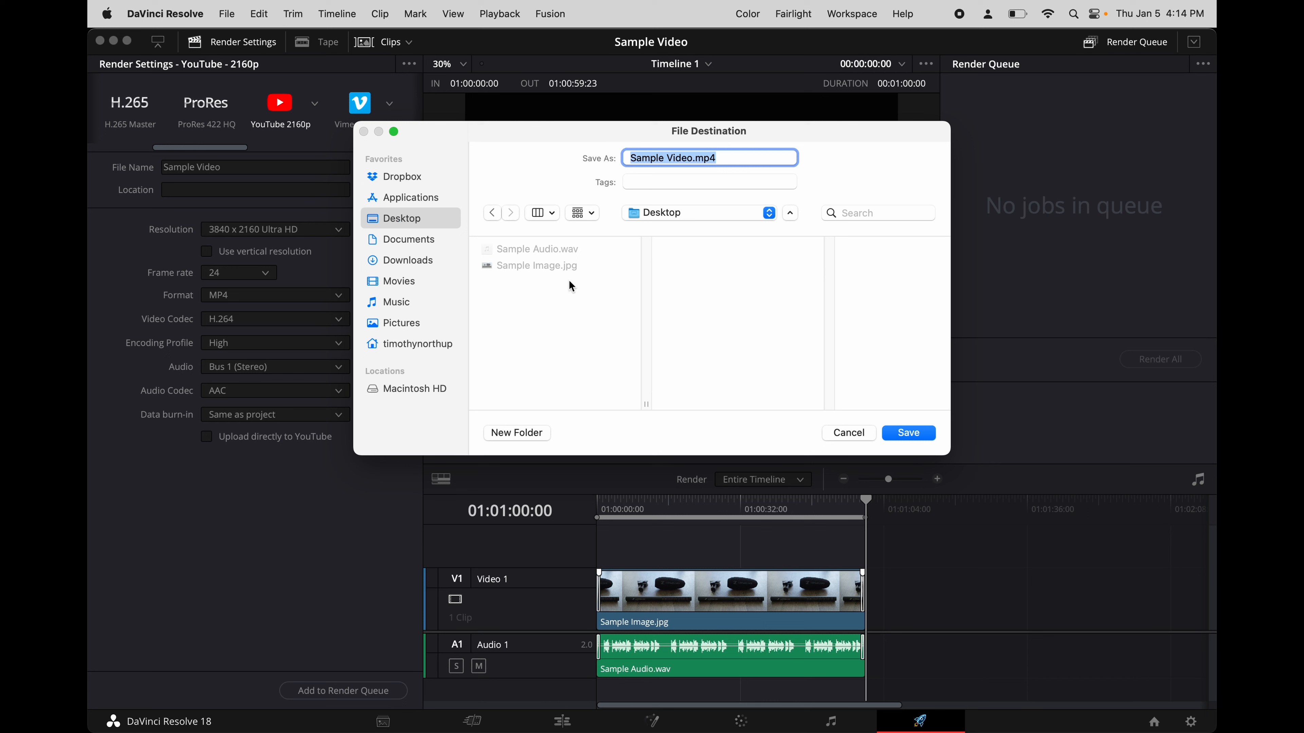
click(907, 434)
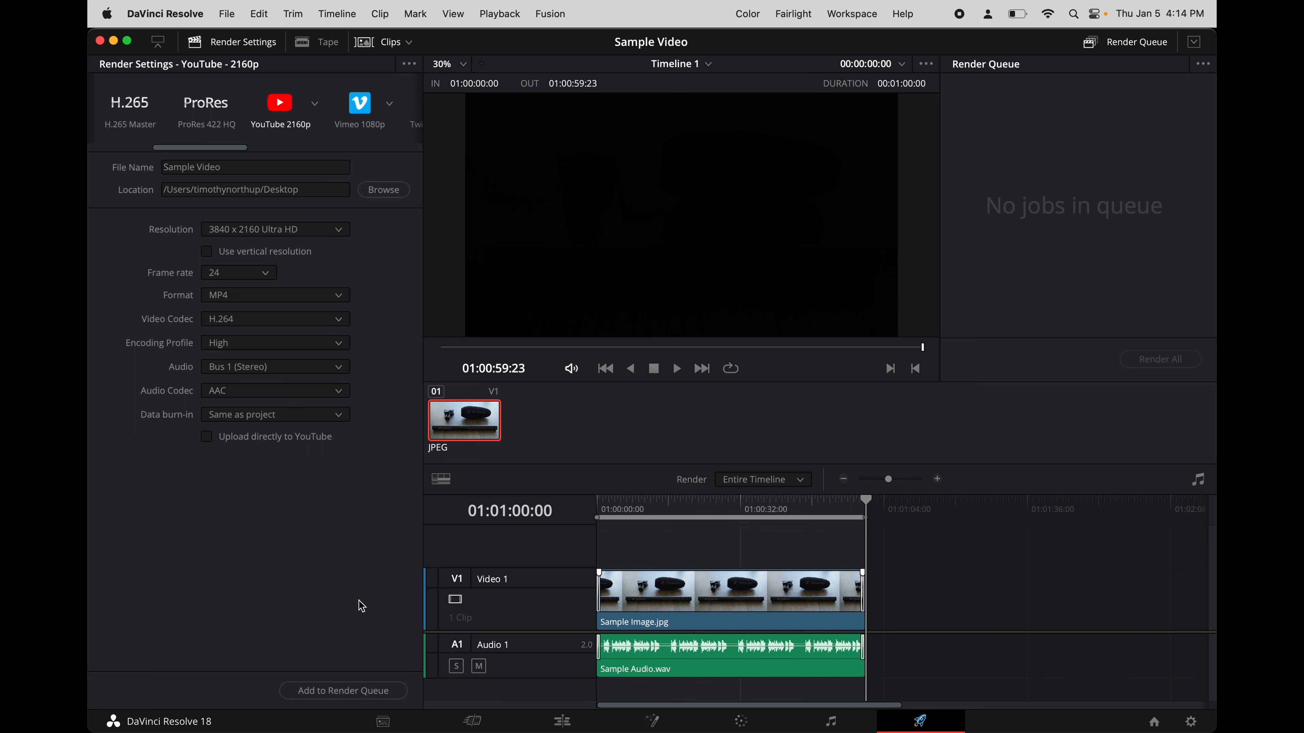
- Add the Sample Video job to the render queue and render it
click(348, 697)
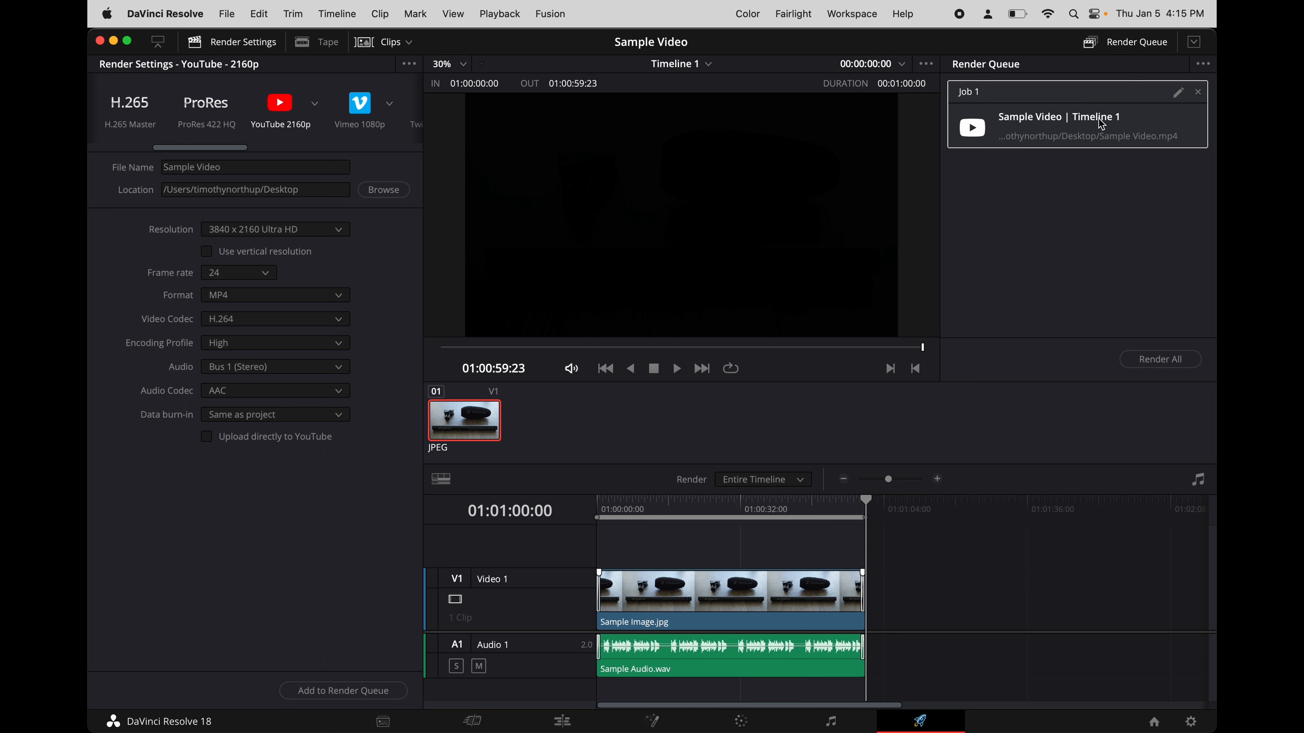
click(1161, 359)
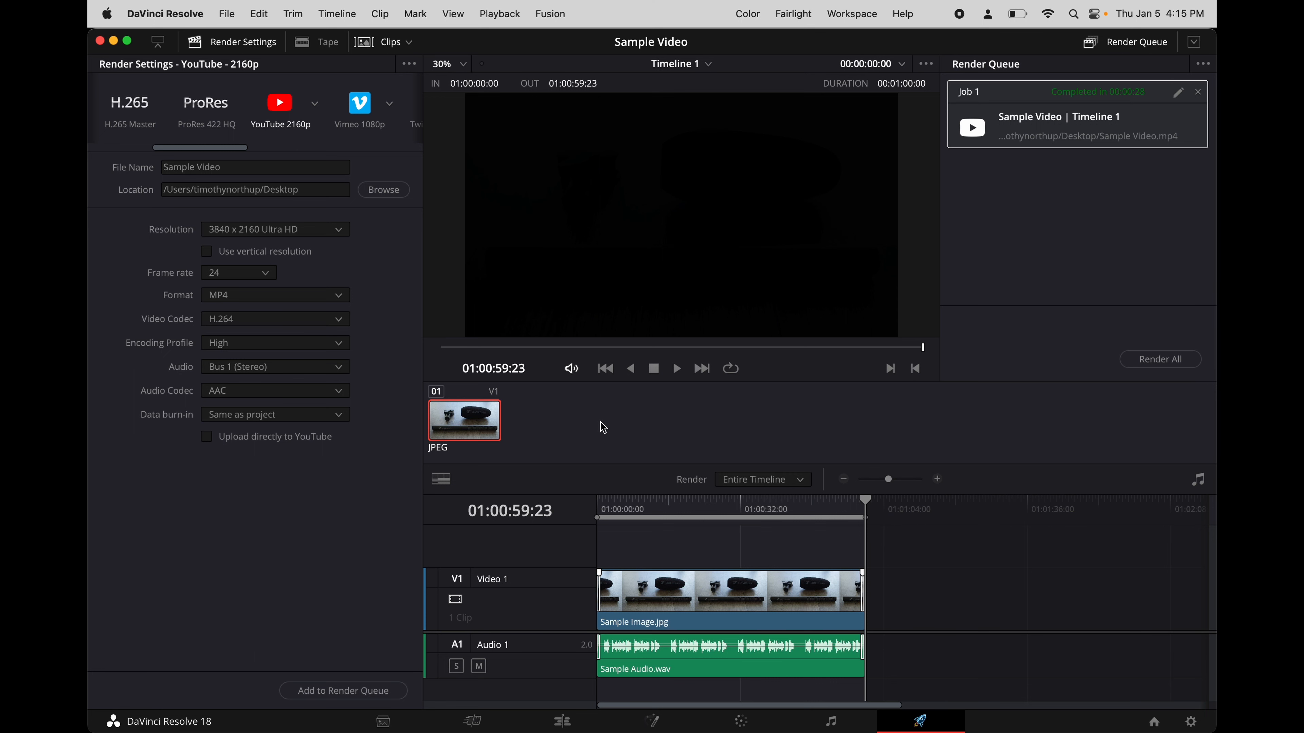
- In Finder, open the rendered Sample Video from the Desktop folder and play its beginning, then skip to near its end
mouse_move(463, 730)
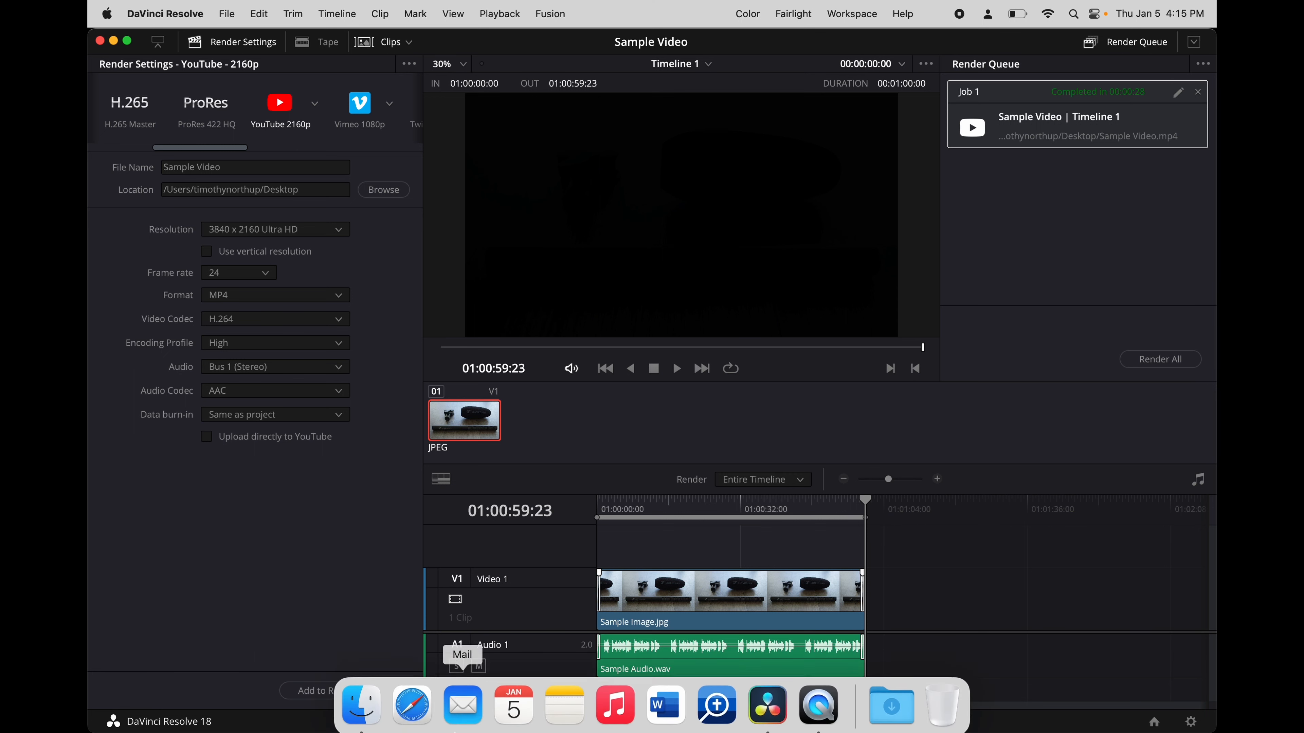
click(361, 699)
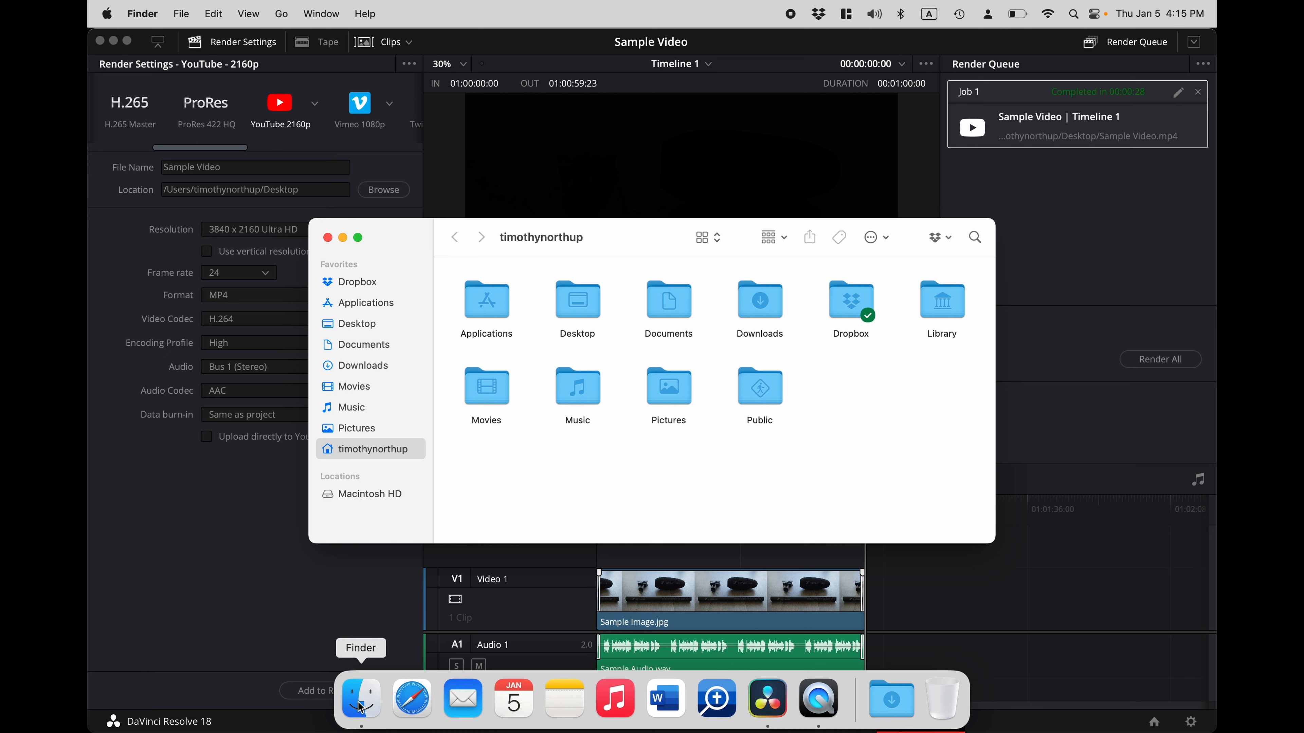
click(363, 329)
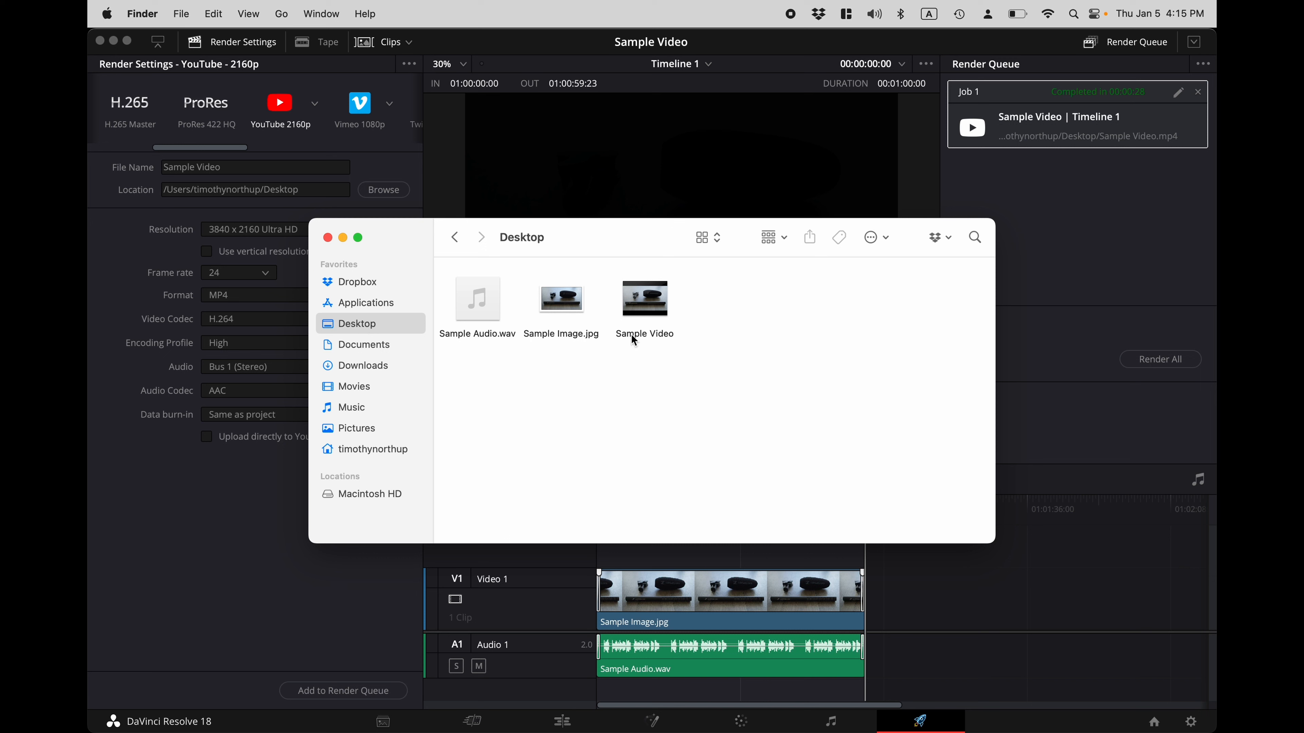
double_click(628, 311)
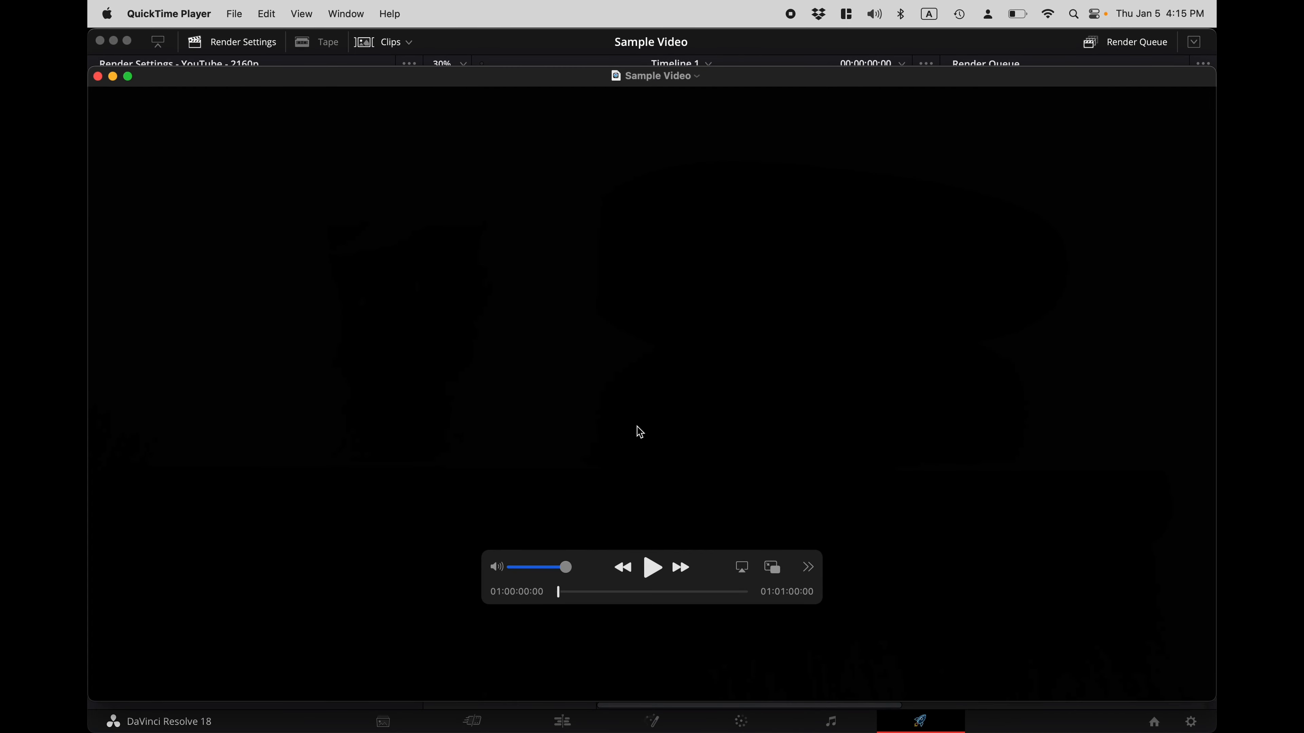
click(653, 571)
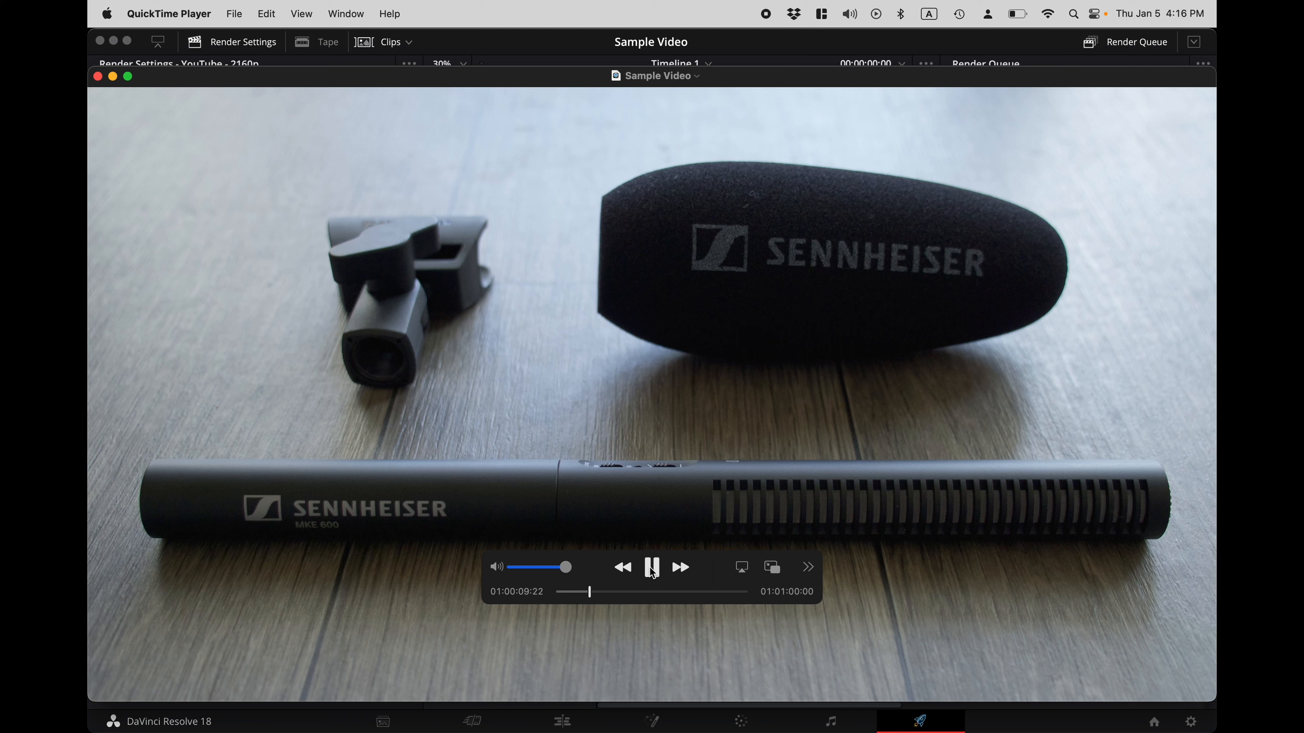
click(734, 593)
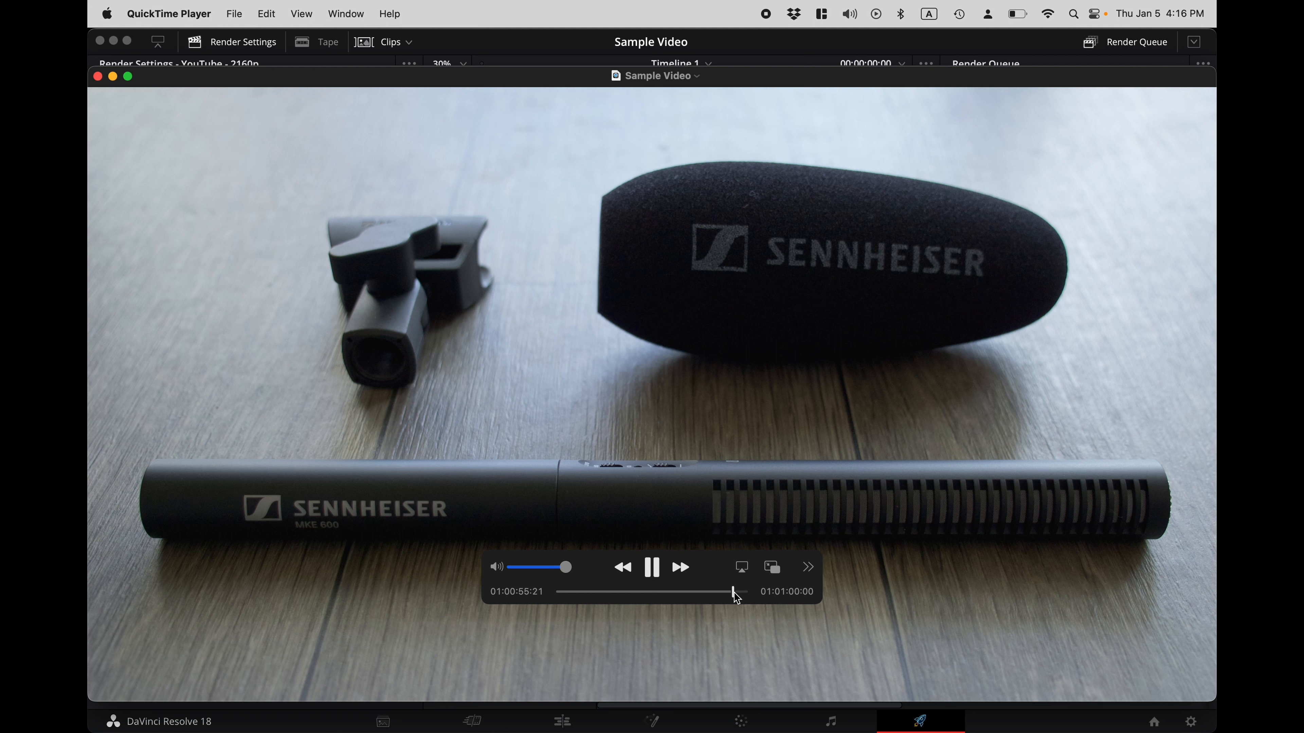